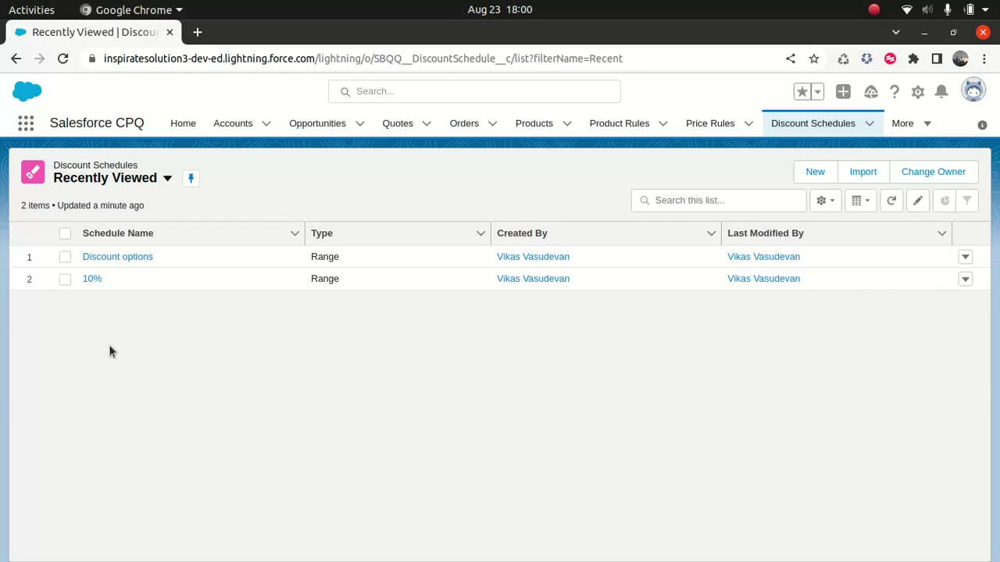
Review the discount tiers of the Discount options schedule, then return to the discount schedules list
click(126, 261)
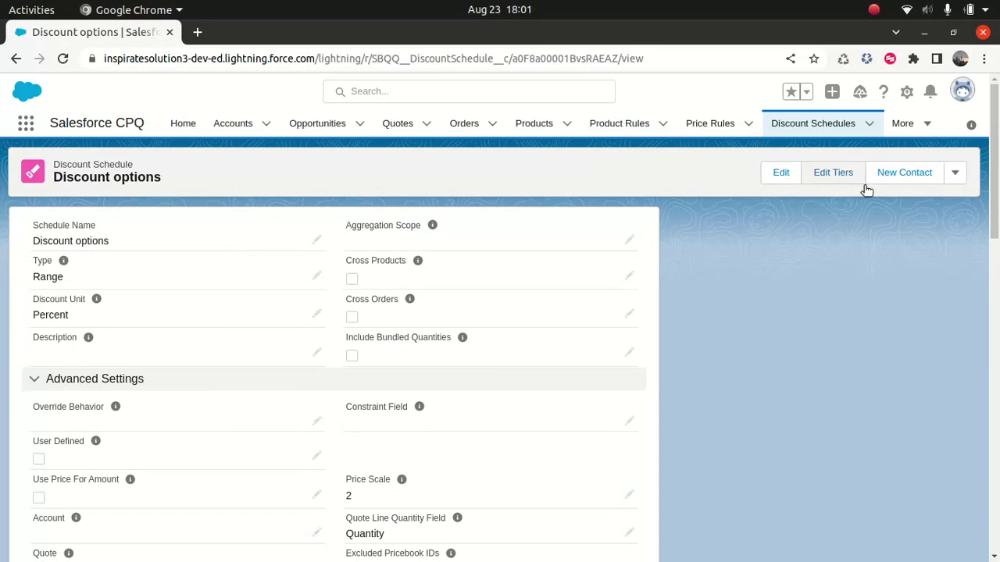
click(838, 172)
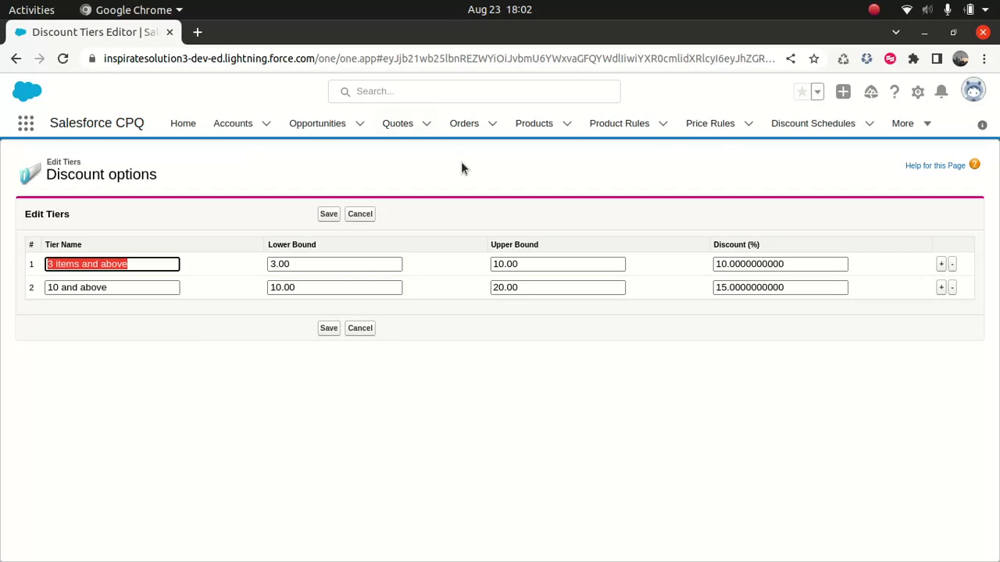
click(812, 125)
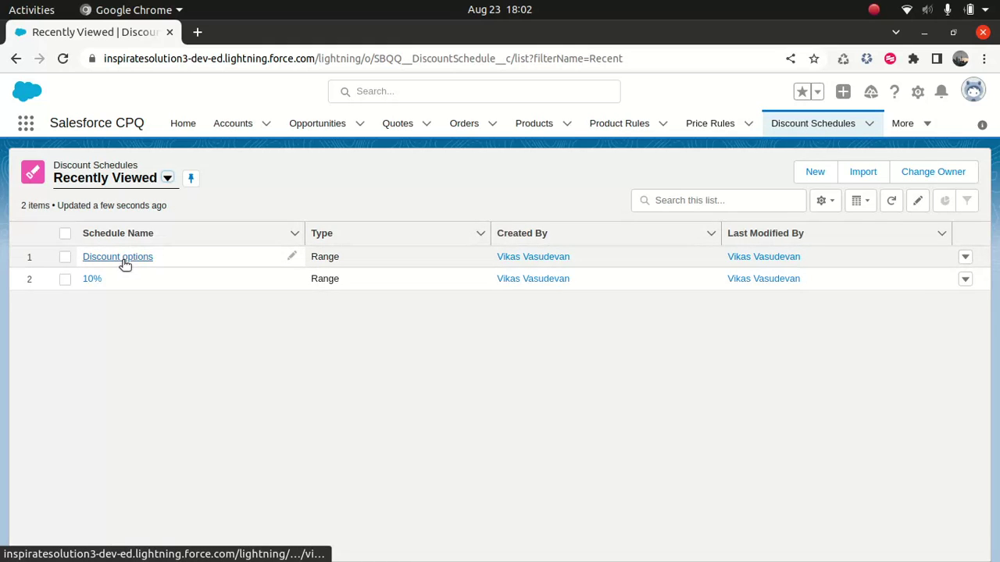
Set the Discount options schedule's discount unit to Amount and save the record
click(121, 258)
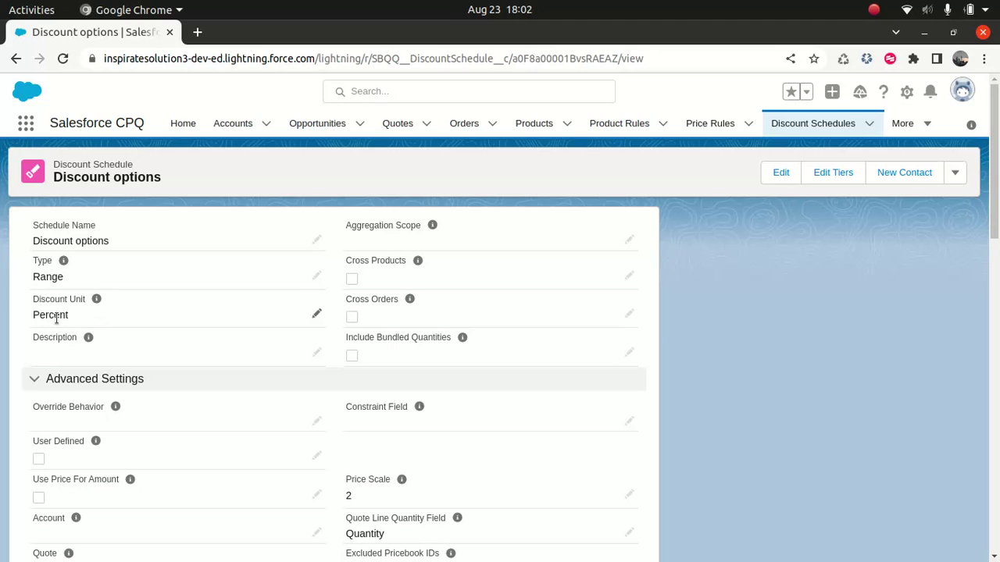
click(316, 314)
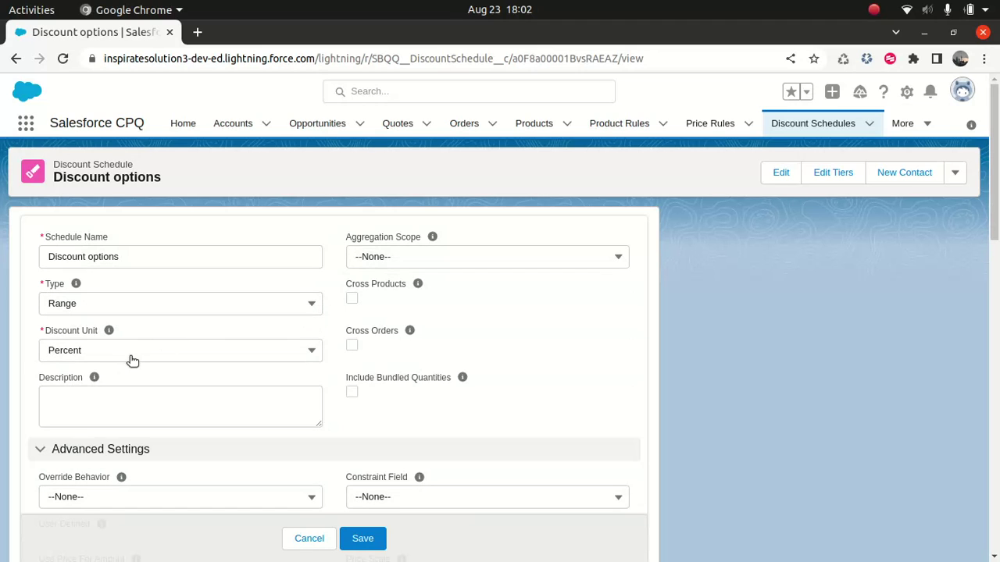
click(132, 357)
click(83, 429)
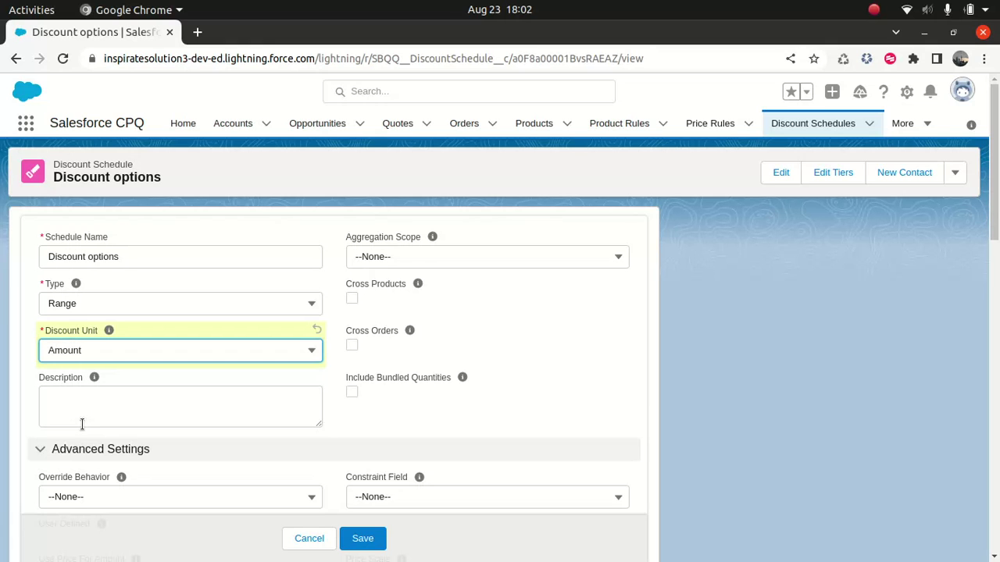
click(363, 540)
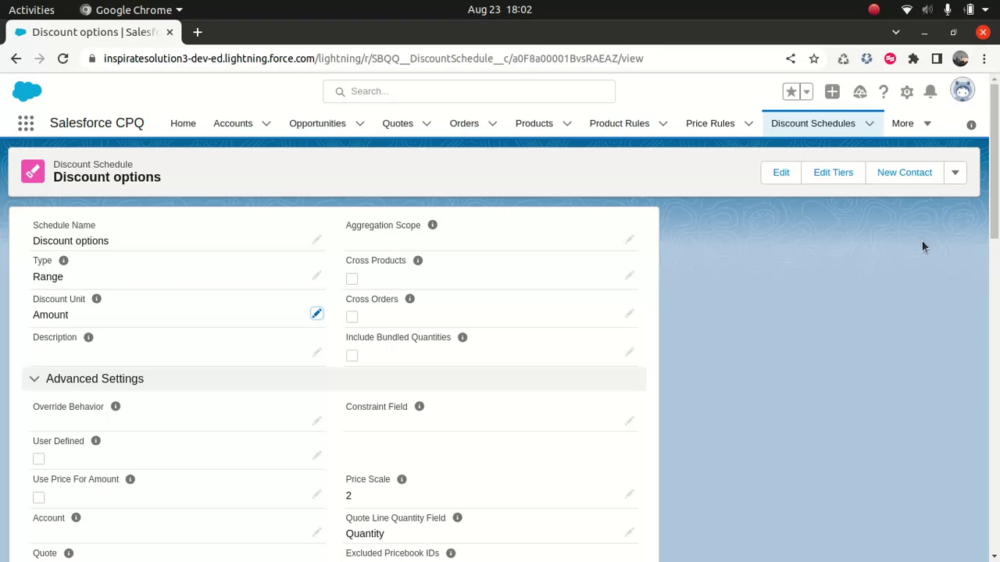
Review the Discount options schedule's dollar discount tiers and save them without changes
click(834, 175)
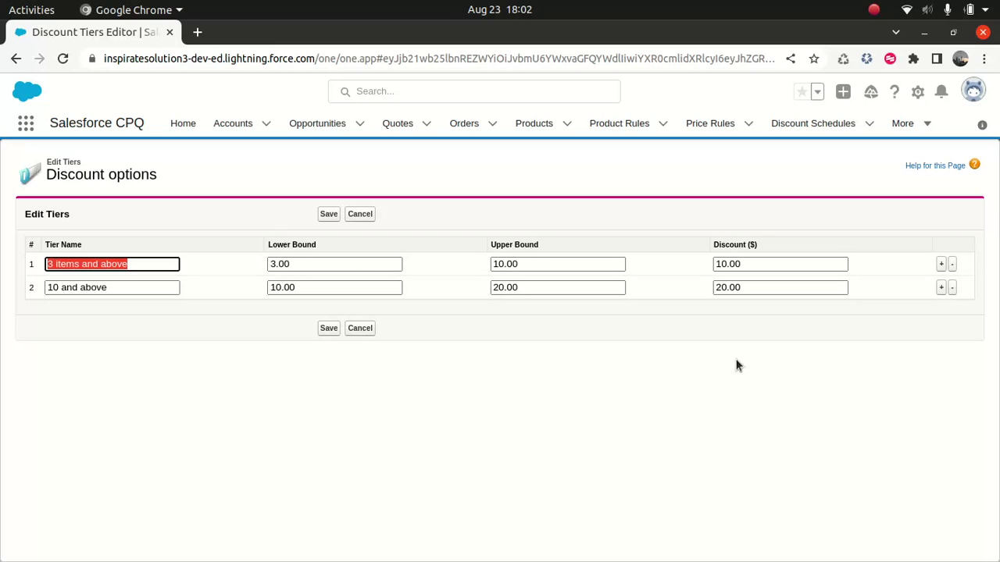
click(741, 287)
click(328, 329)
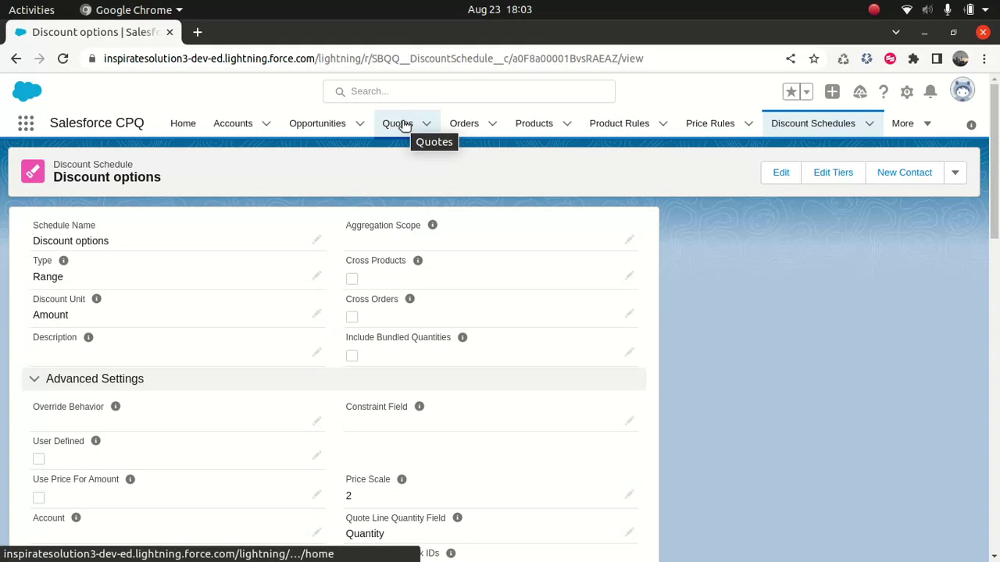
Add the 10" Tablet product to the first recently viewed quote in the quote line editor
click(404, 127)
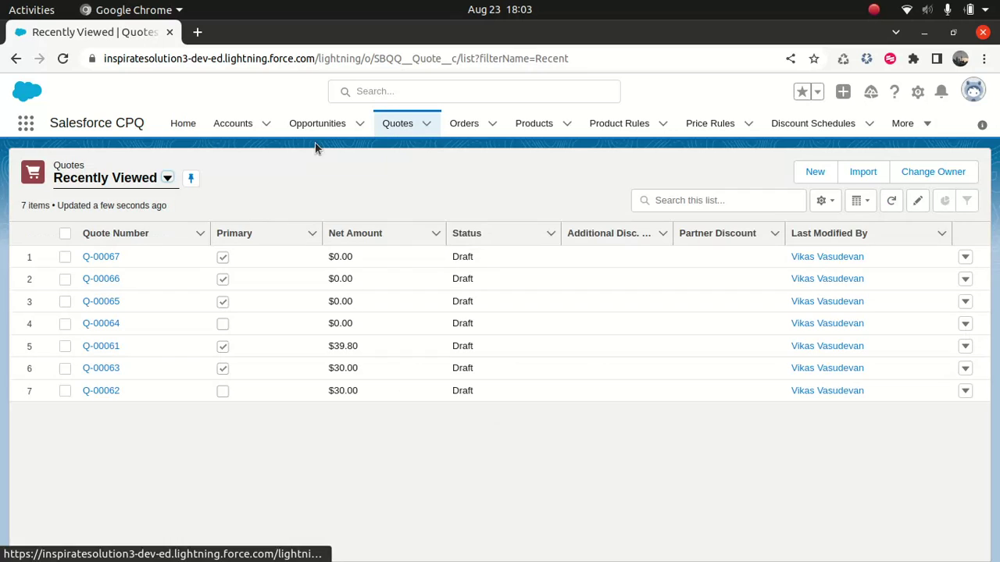
click(107, 256)
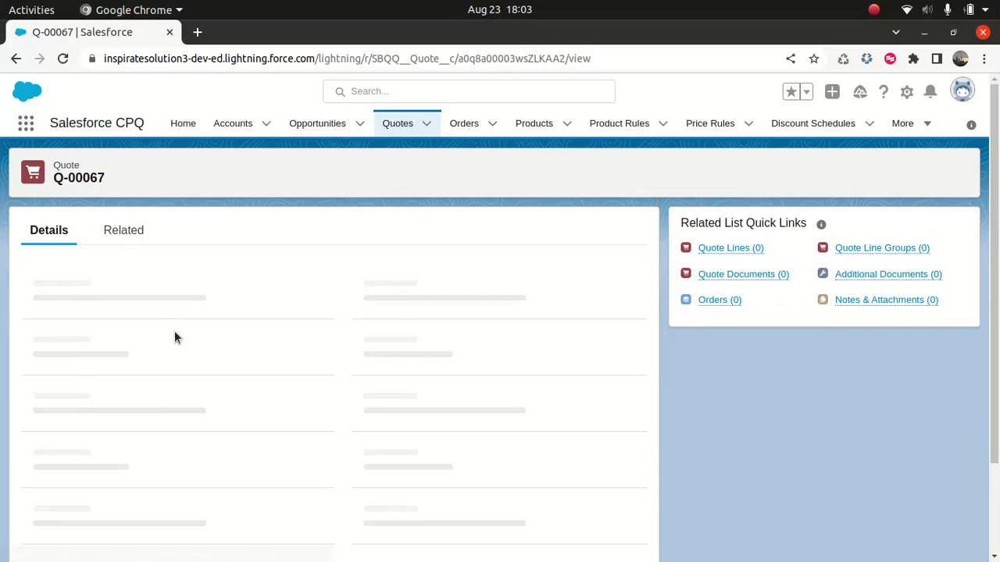
click(618, 173)
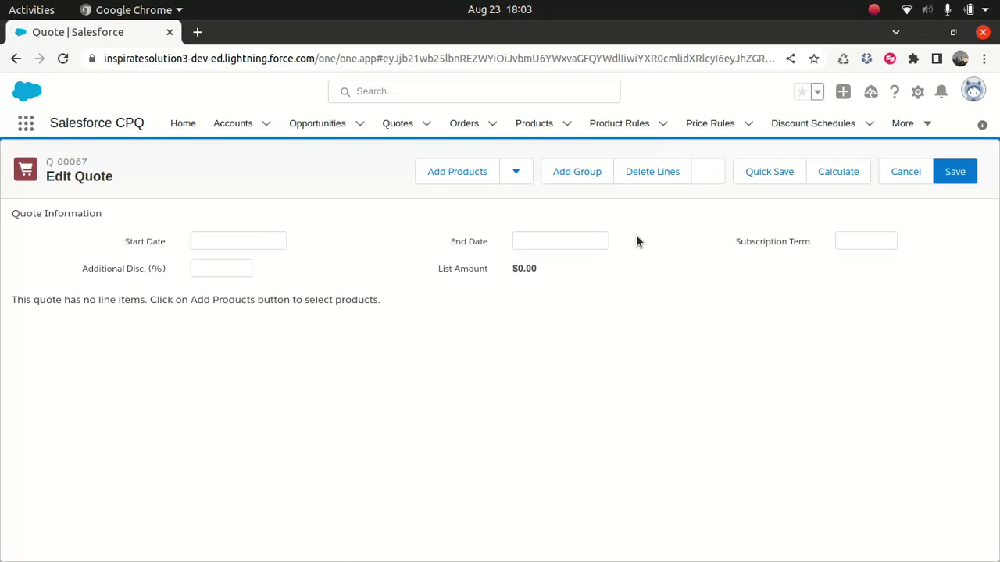
click(455, 172)
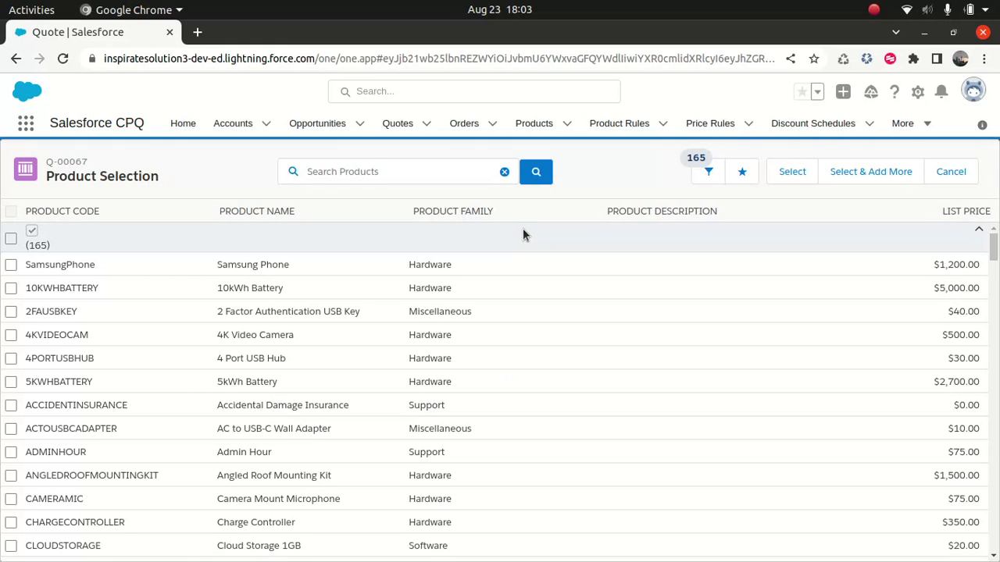
click(379, 171)
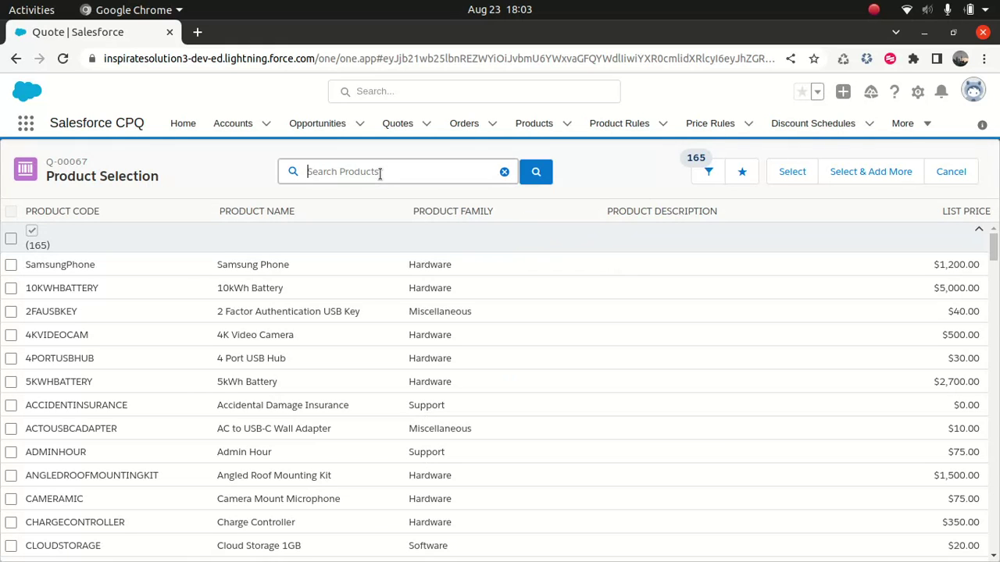
text(10)
click(342, 249)
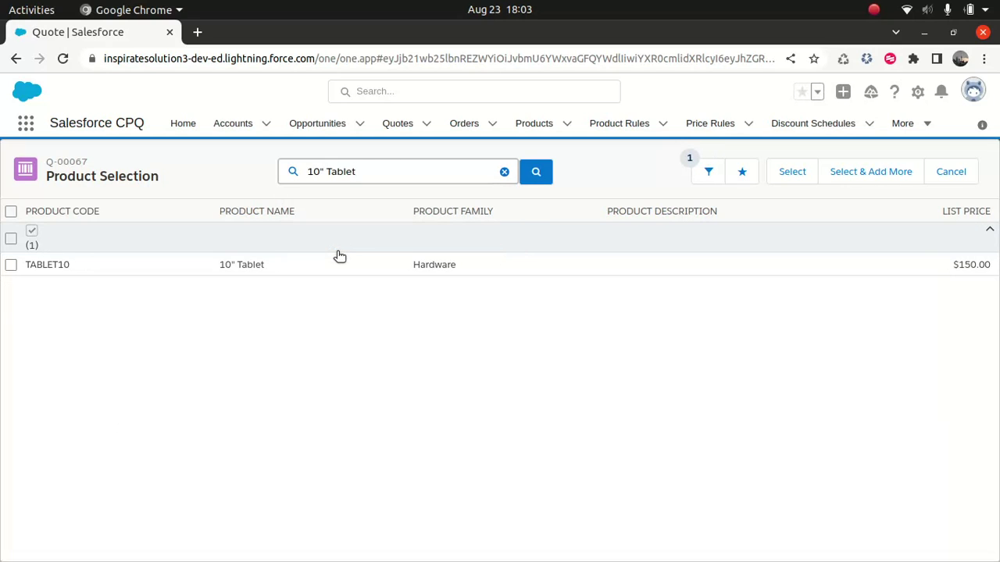
click(11, 265)
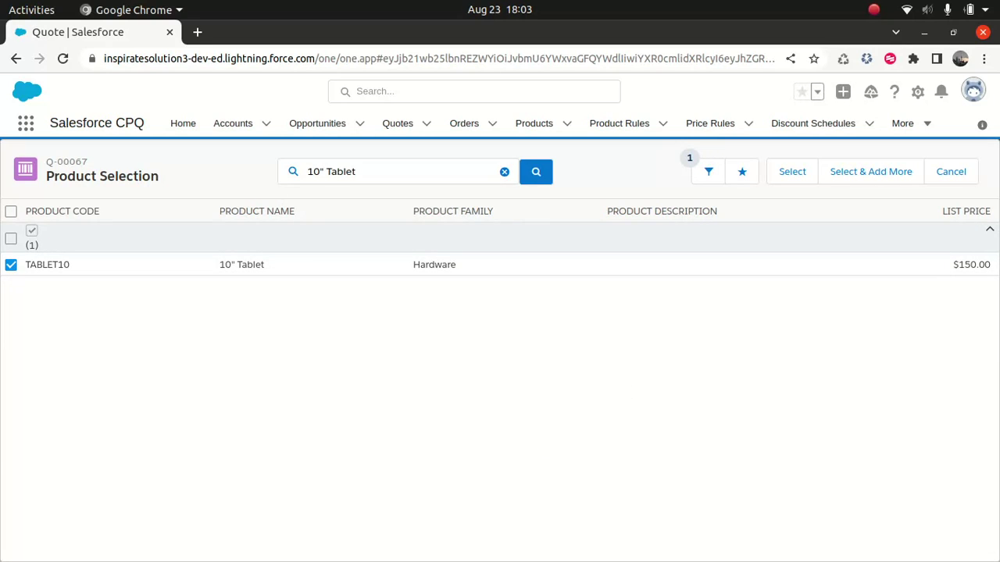
click(792, 174)
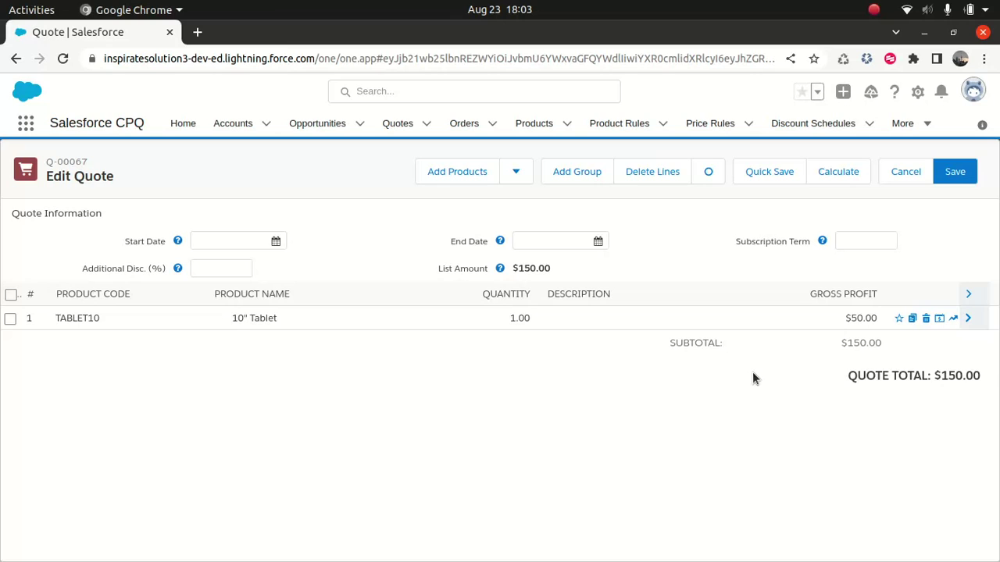
Set the 10" Tablet line's quantity to 4 and recalculate the quote
click(497, 321)
text(4)
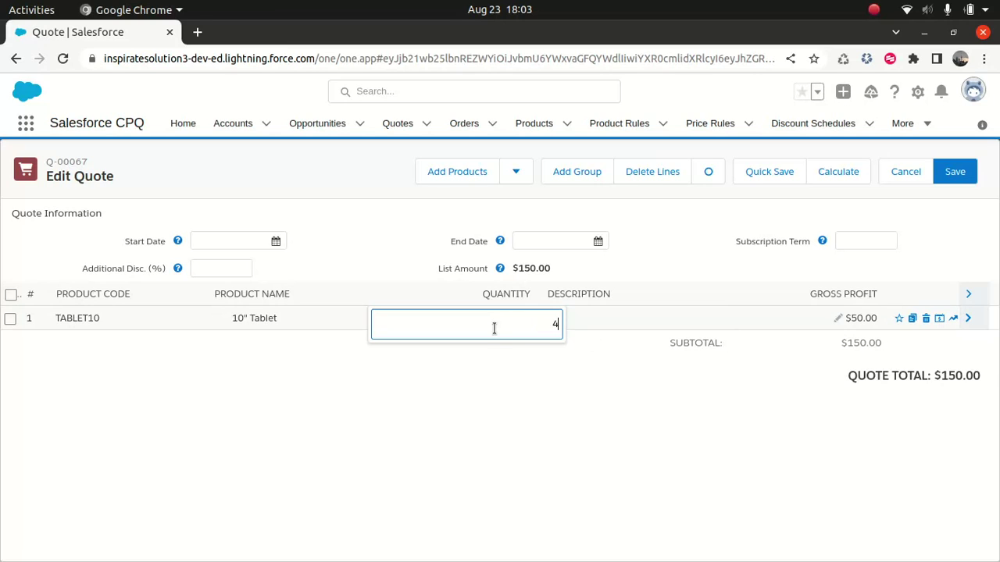
click(836, 175)
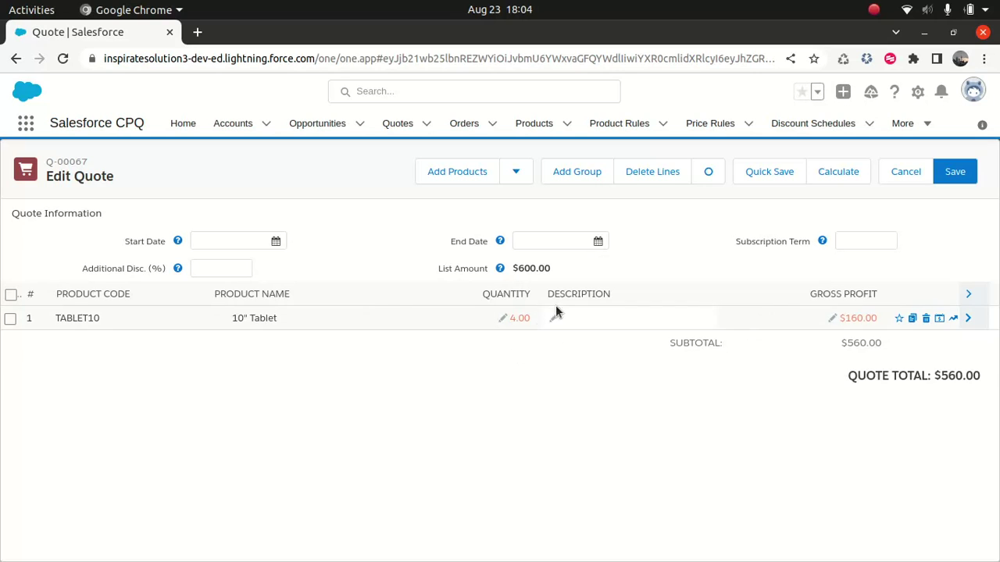
Set the 10" Tablet line's quantity to 6 and recalculate the quote
click(503, 316)
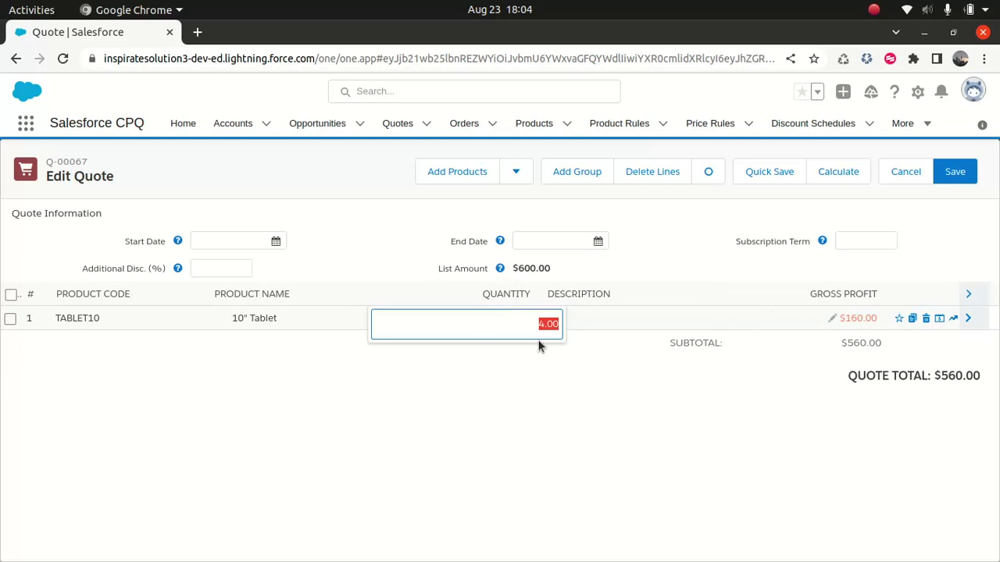
text(6)
click(528, 406)
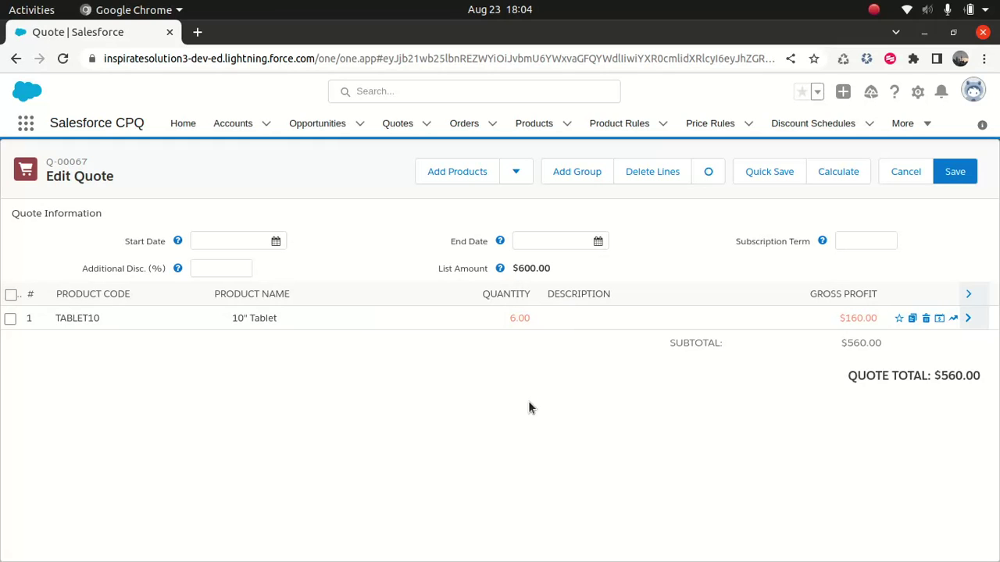
click(838, 172)
Set the Discount options schedule's type to Slab, save it, and check its discount tiers without editing them
click(807, 125)
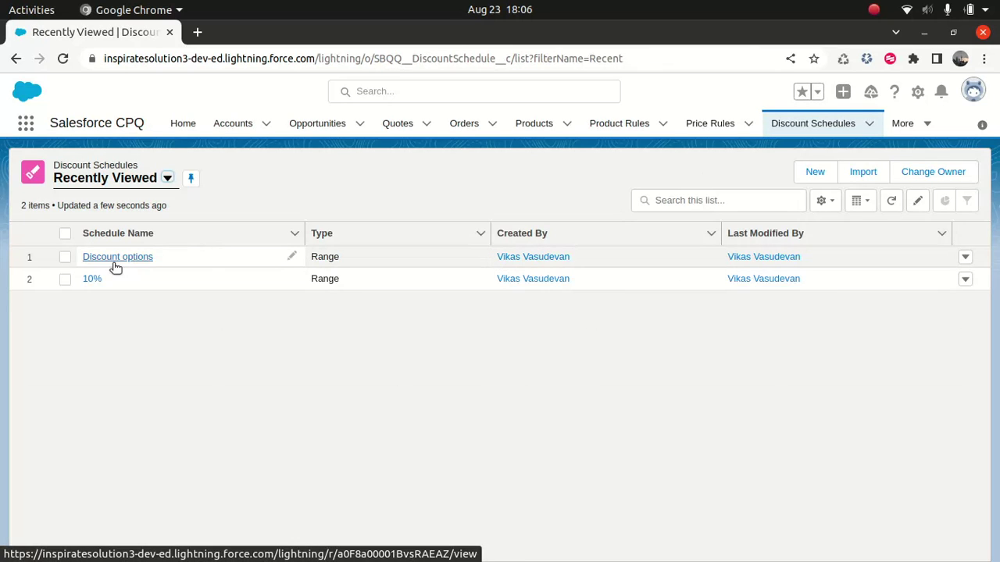
click(130, 257)
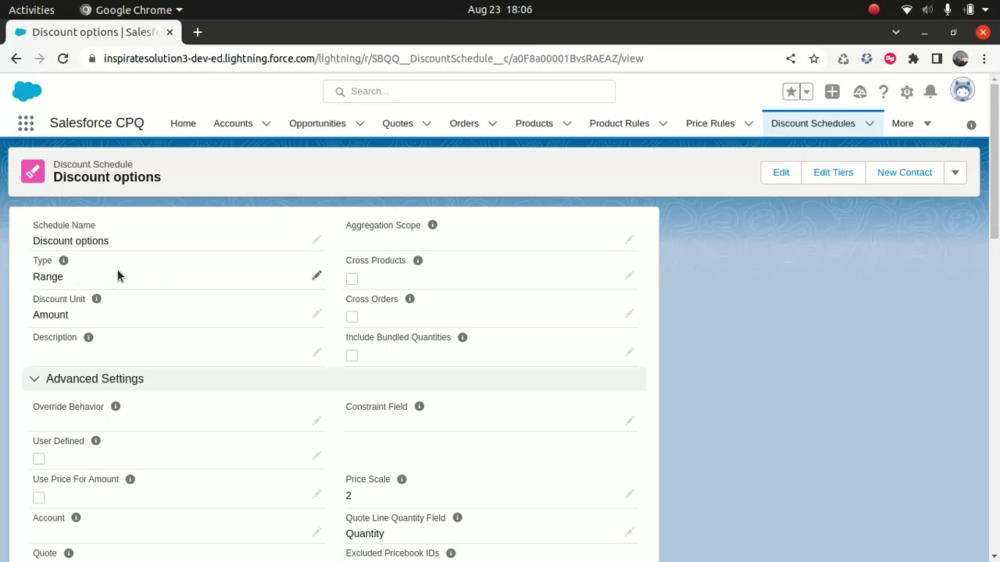
click(316, 275)
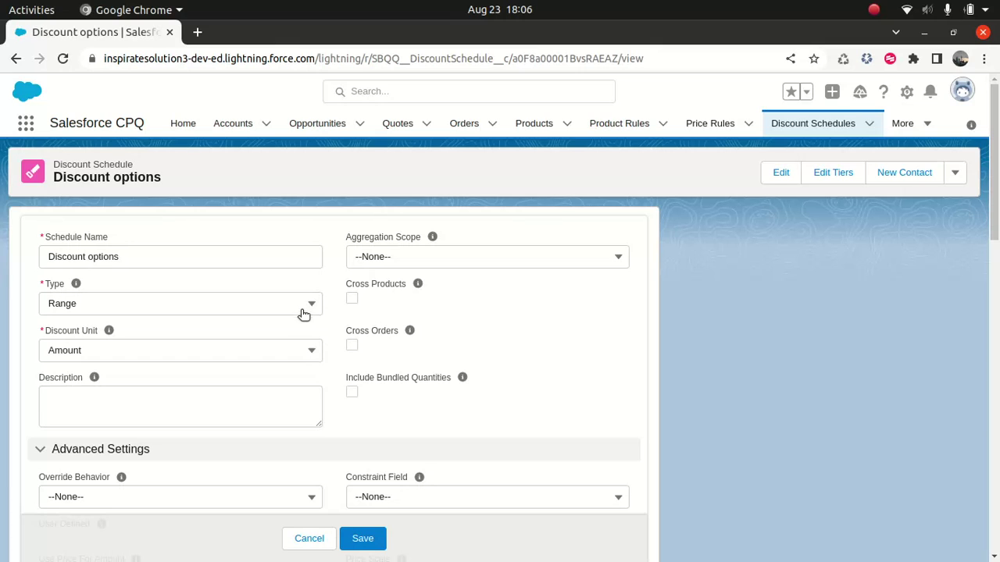
click(303, 311)
click(120, 382)
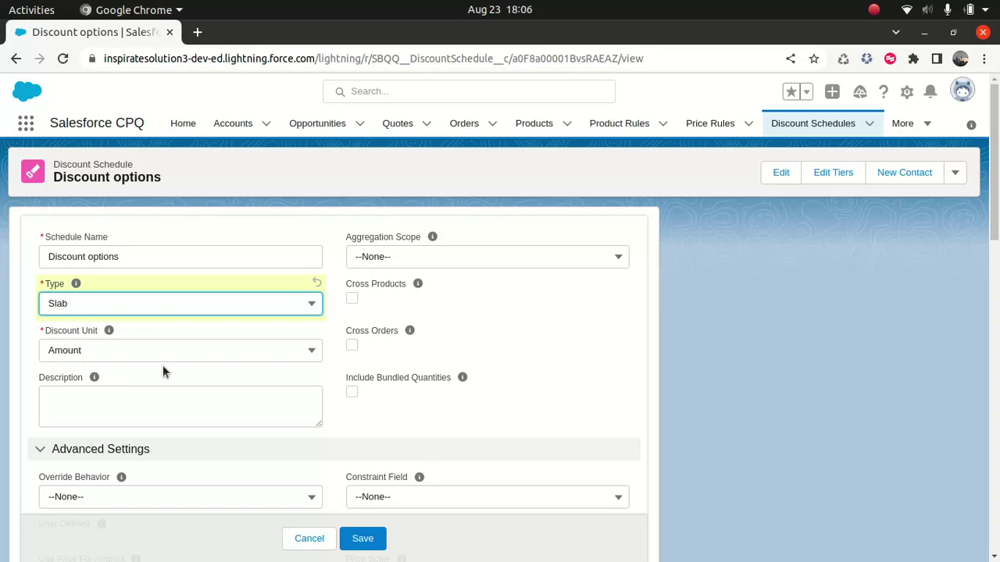
click(364, 541)
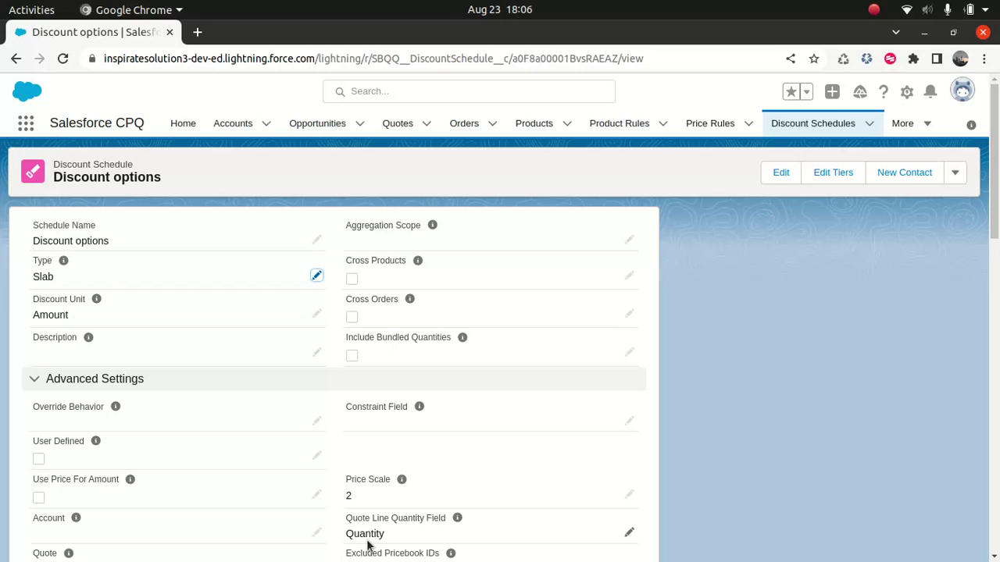
click(834, 173)
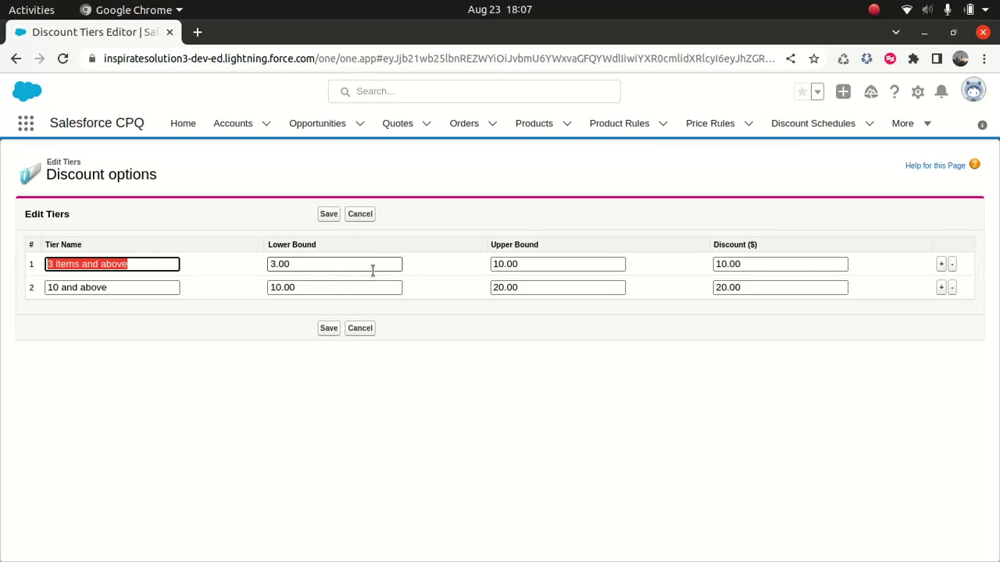
click(362, 328)
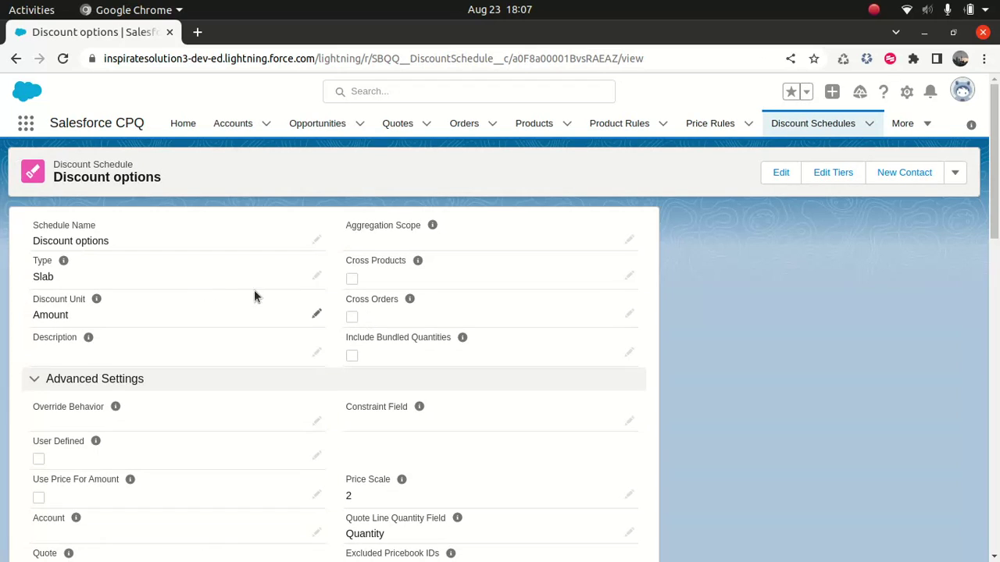
Set the Discount options schedule's discount unit to Percent, save it, and save its tiers unchanged
click(316, 314)
click(145, 356)
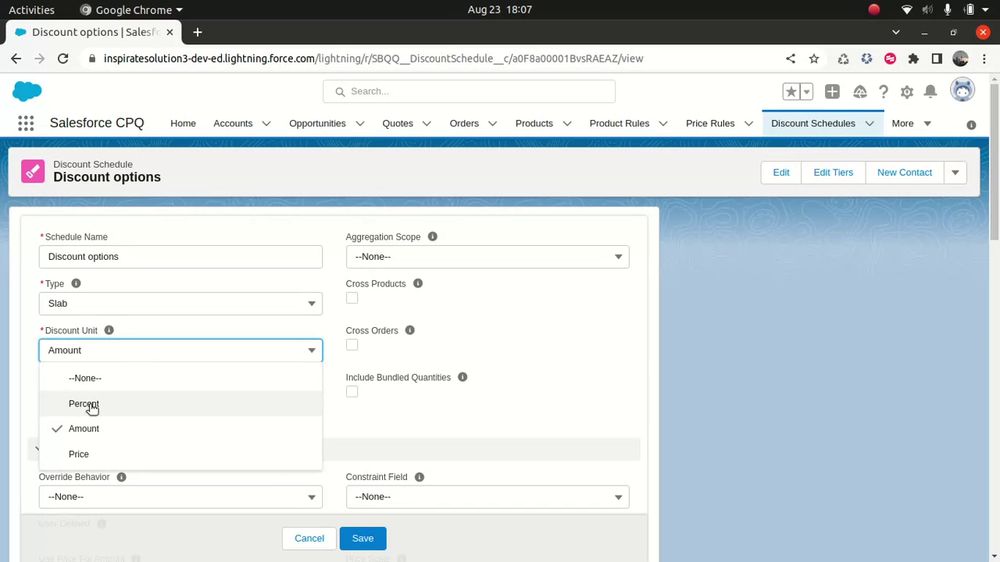
click(92, 406)
click(373, 549)
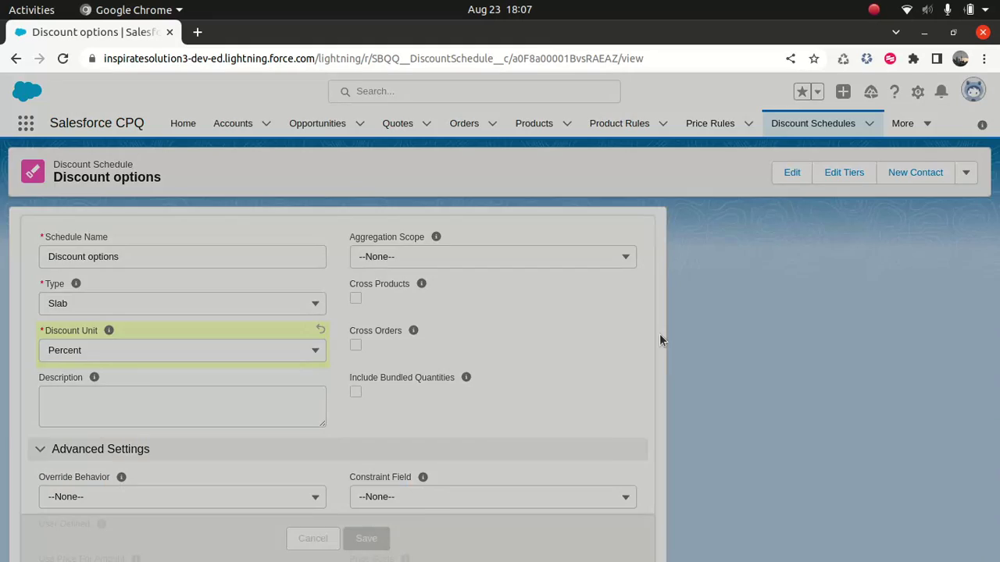
click(839, 174)
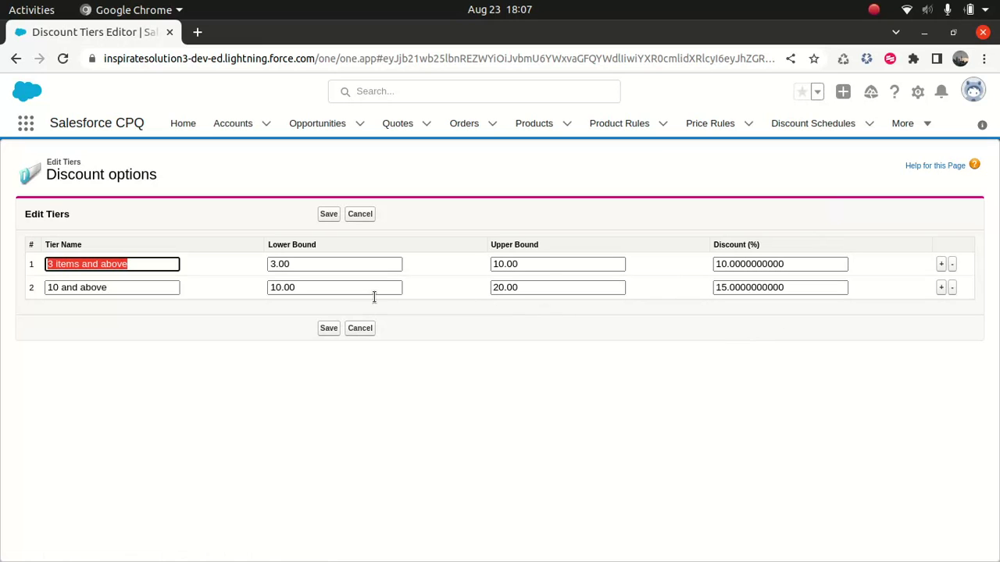
click(322, 331)
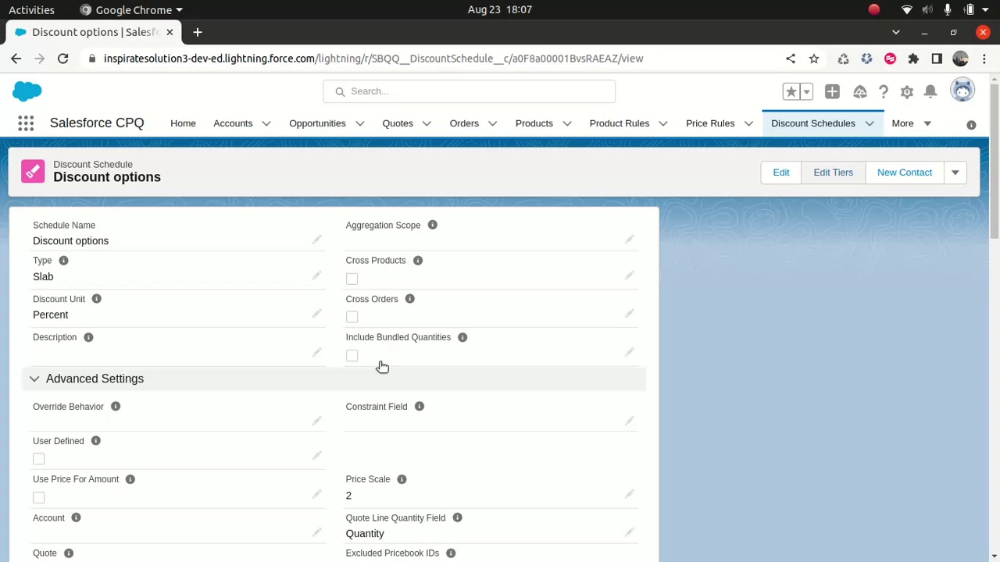
Open the recently viewed quotes list, dismissing the new quote form
click(396, 129)
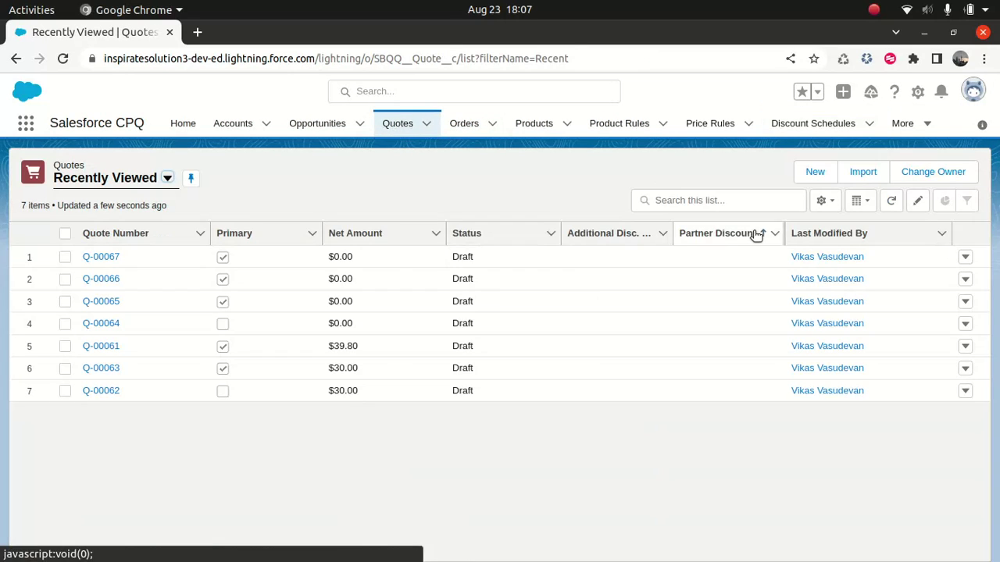
click(809, 173)
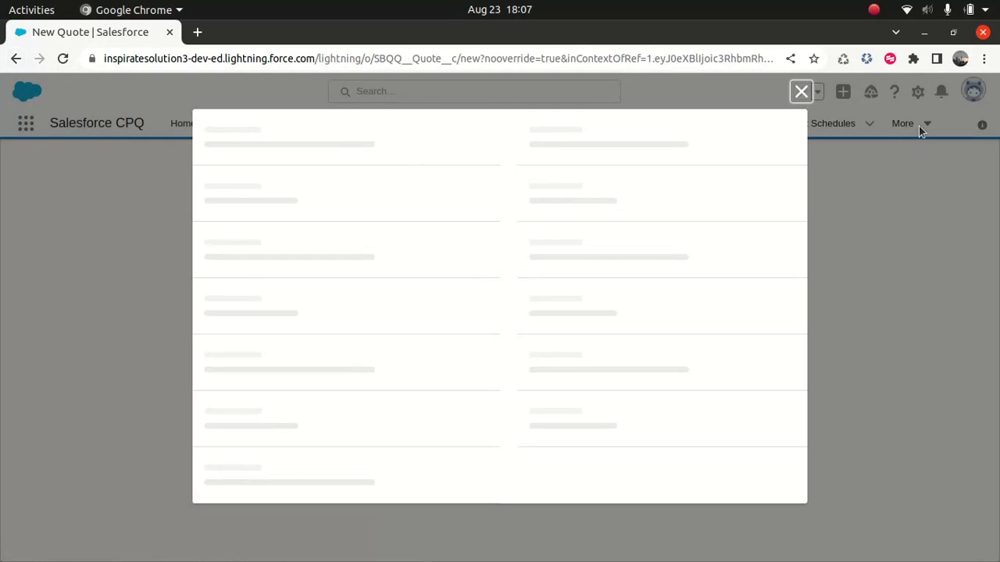
click(802, 92)
click(405, 127)
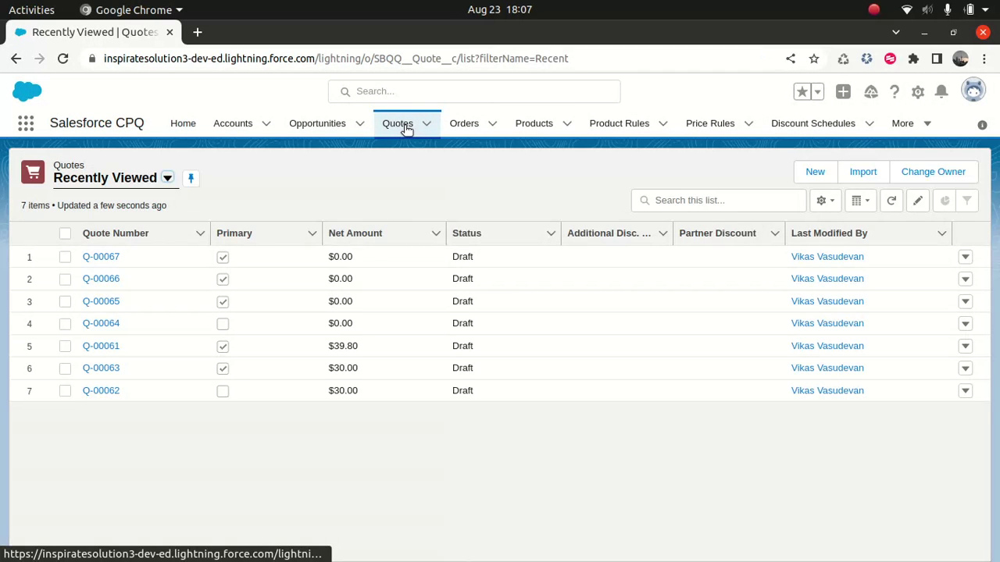
Open the topmost quote's line editor and add the 10" Tablet product to the quote
click(112, 257)
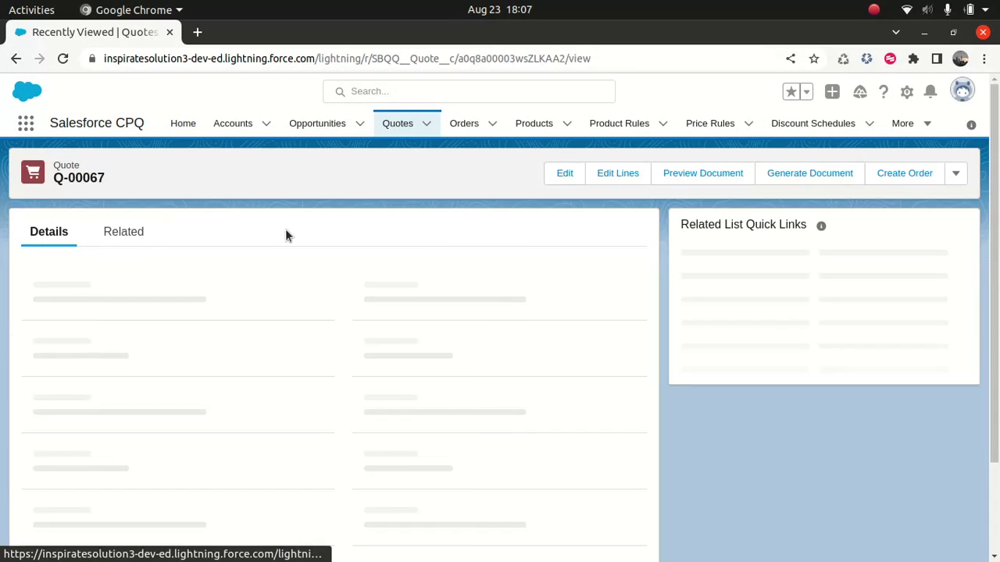
click(631, 176)
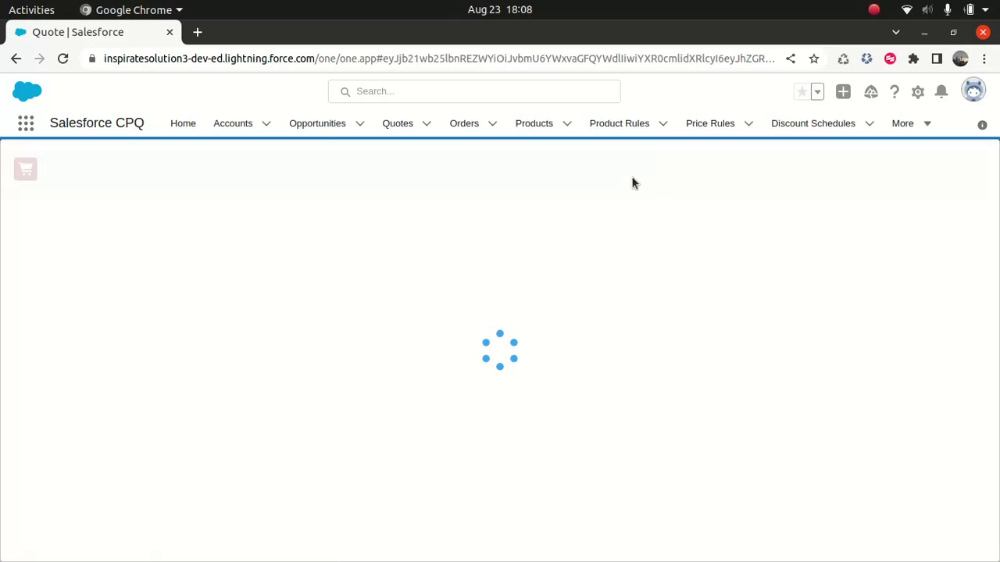
click(457, 174)
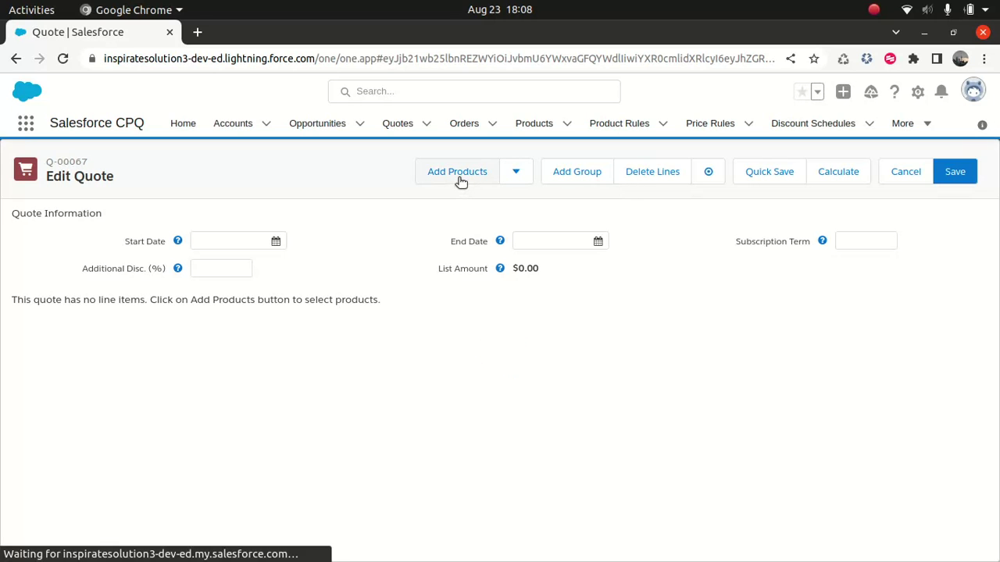
click(398, 172)
text(10)
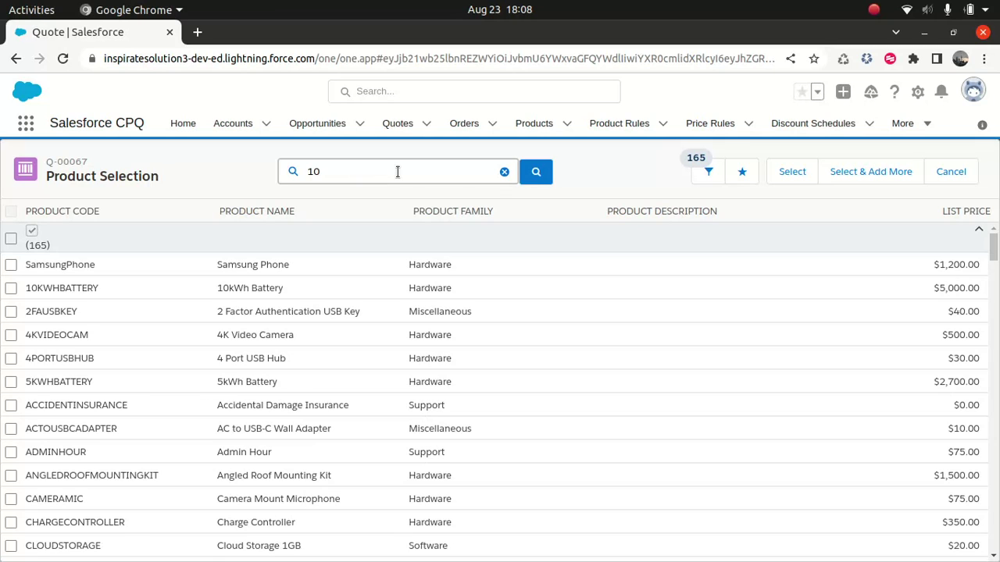
click(346, 251)
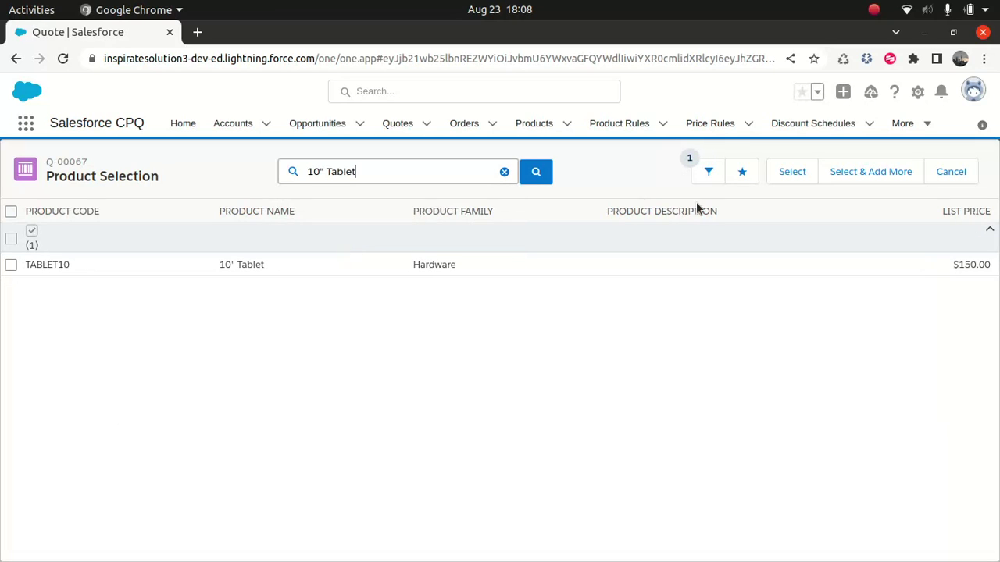
click(11, 266)
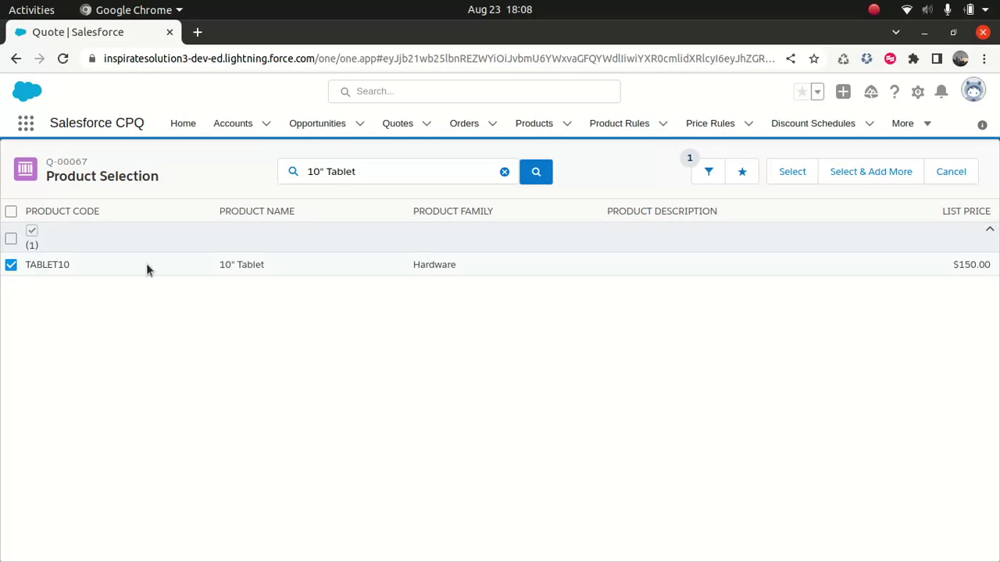
click(801, 174)
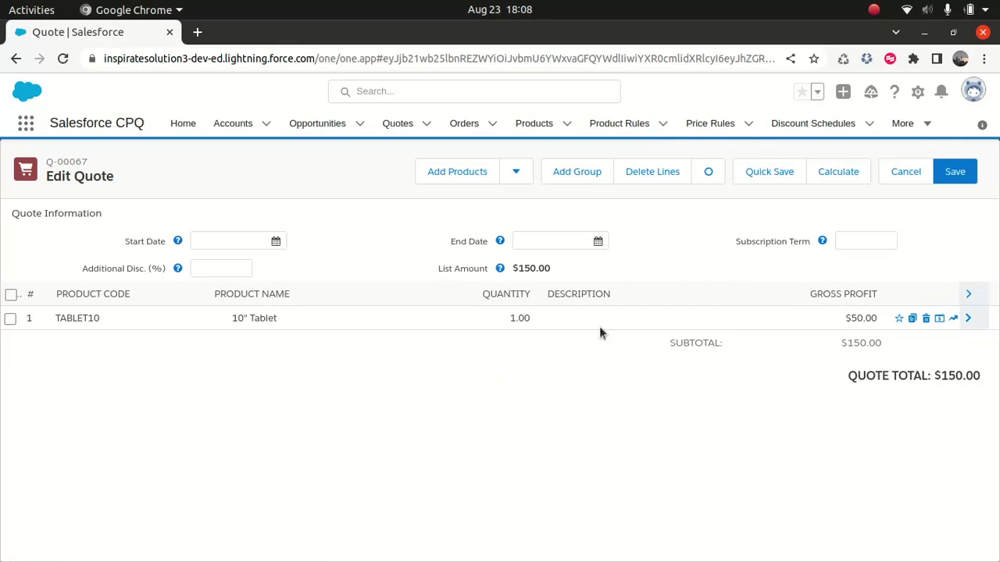
Set the 10" Tablet line's quantity to 4 and recalculate the quote
click(503, 318)
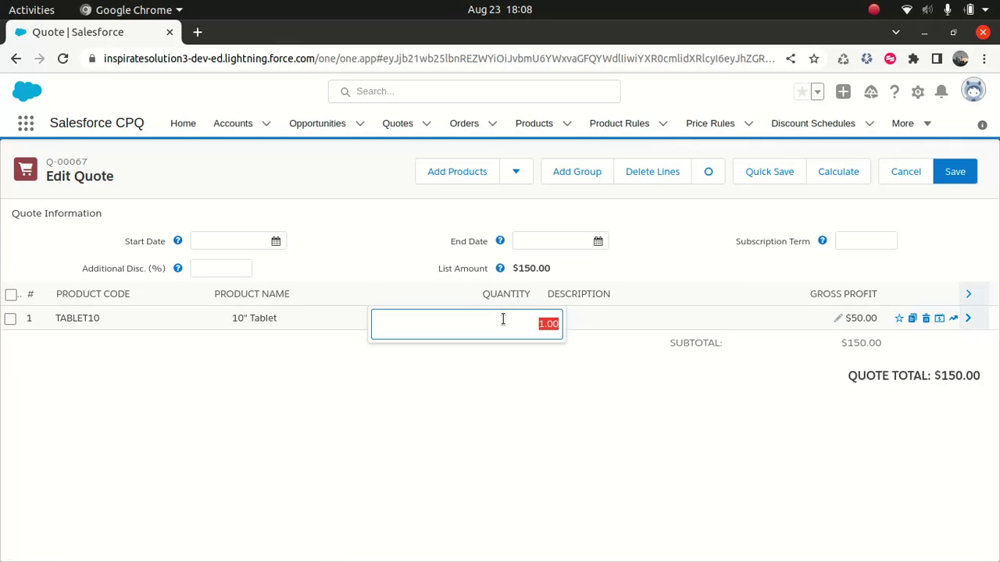
text(6)
key(BackSpace)
click(571, 420)
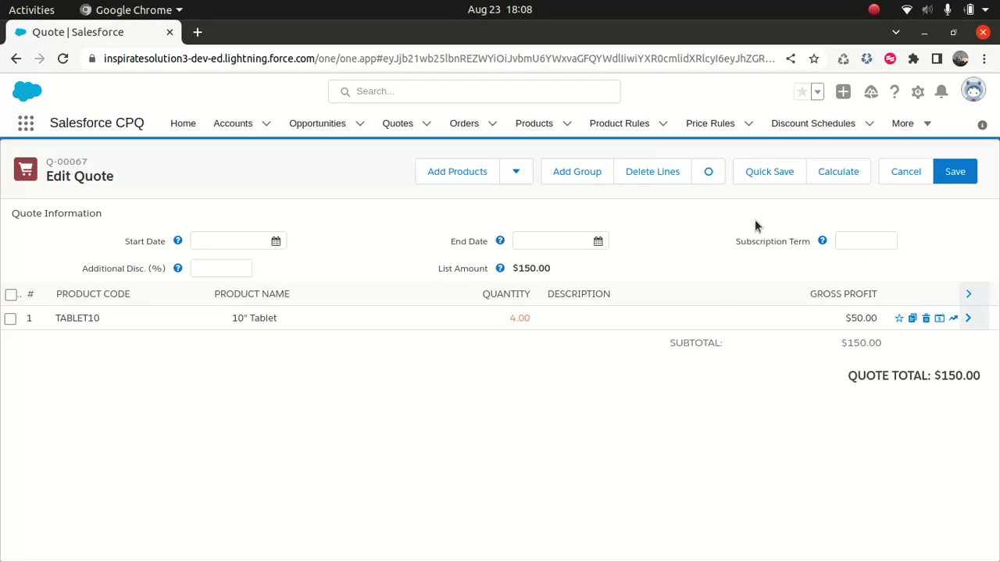
click(838, 173)
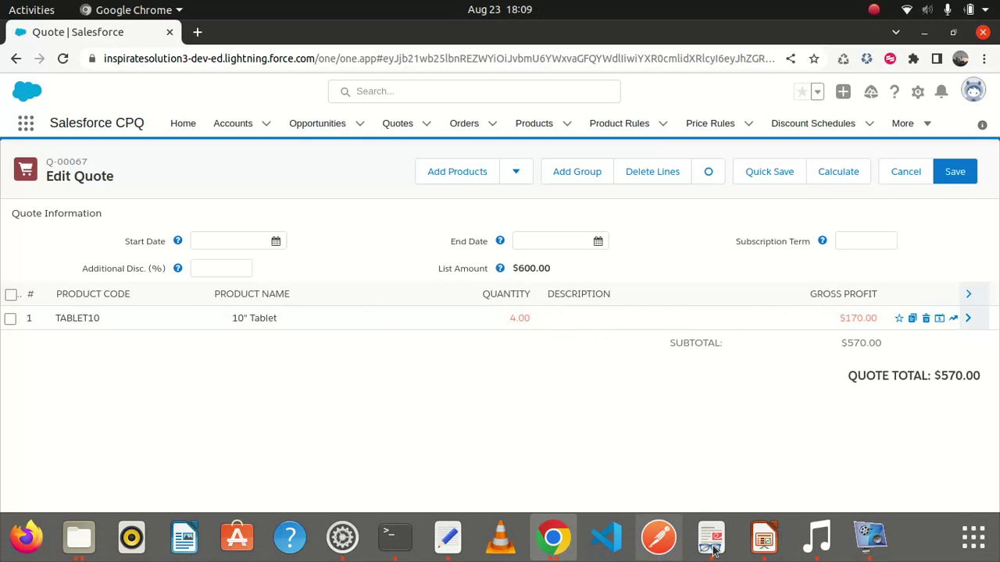
Switch to the Calculator app, compute 150×4, and clear the entry
click(976, 547)
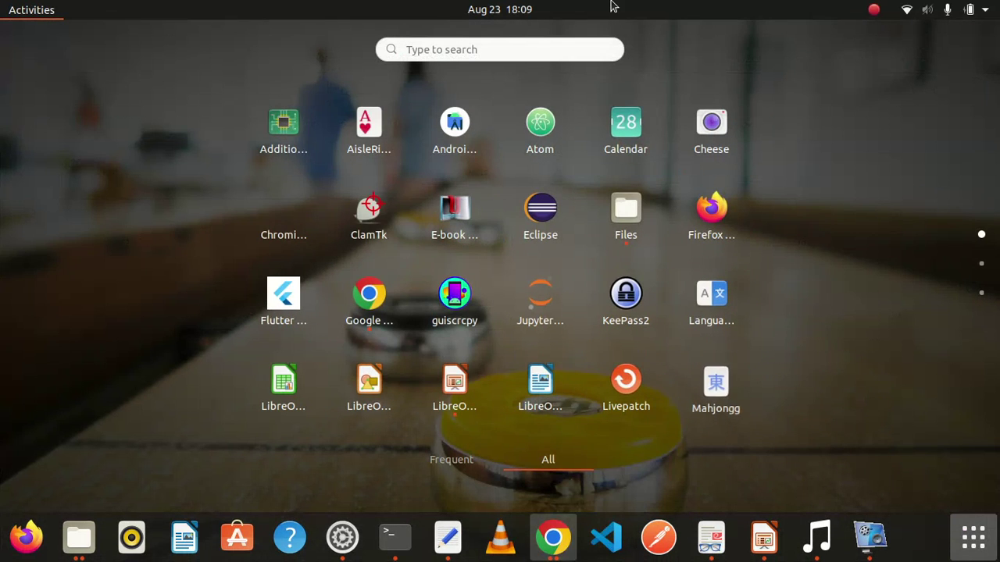
click(504, 48)
text(dalc)
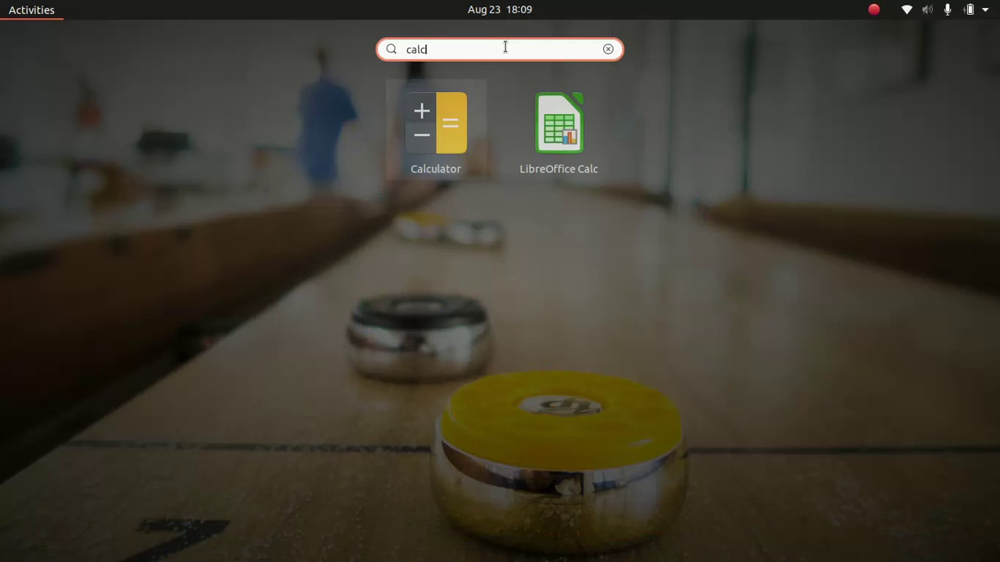
click(457, 140)
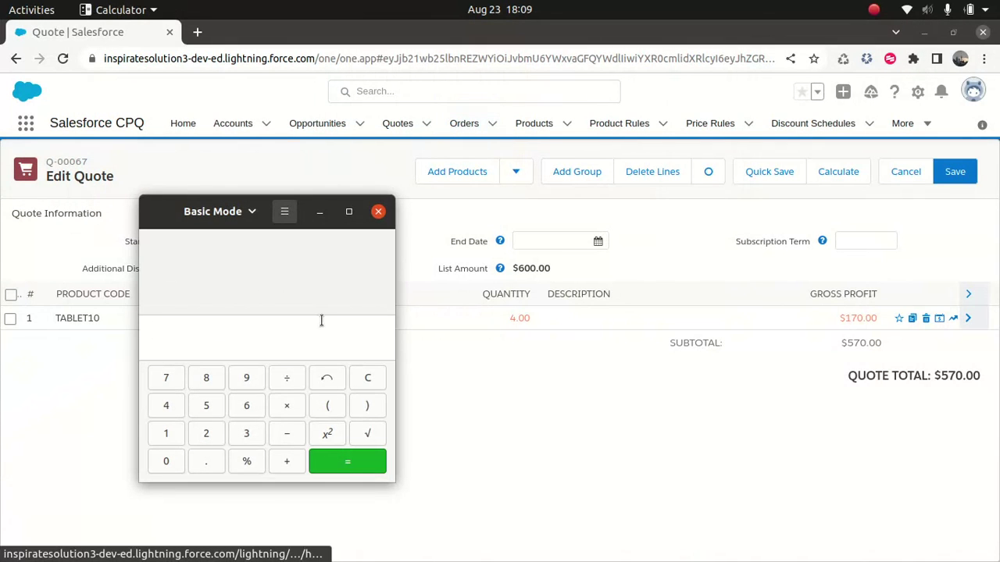
click(165, 442)
click(206, 406)
click(166, 461)
click(287, 408)
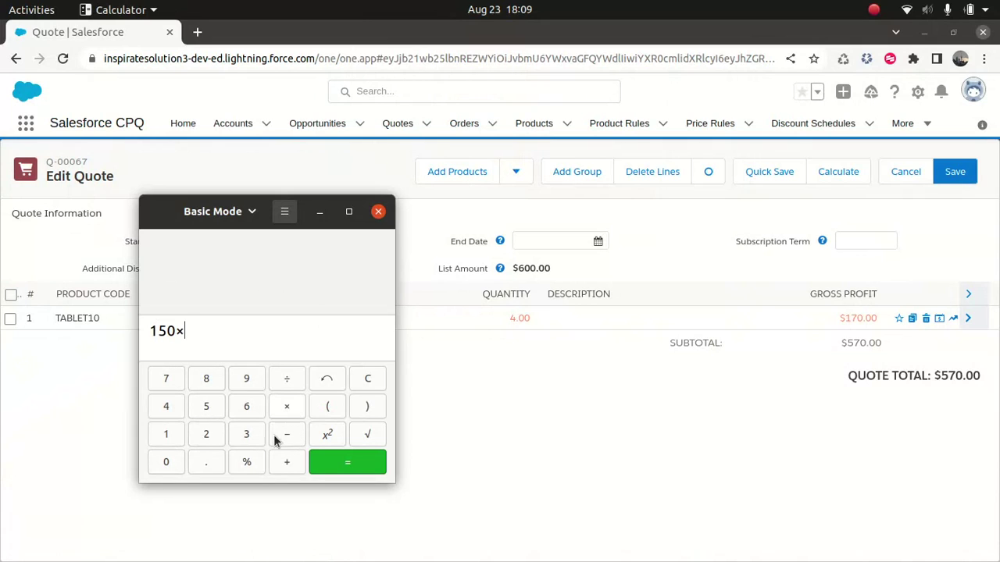
click(172, 408)
click(346, 454)
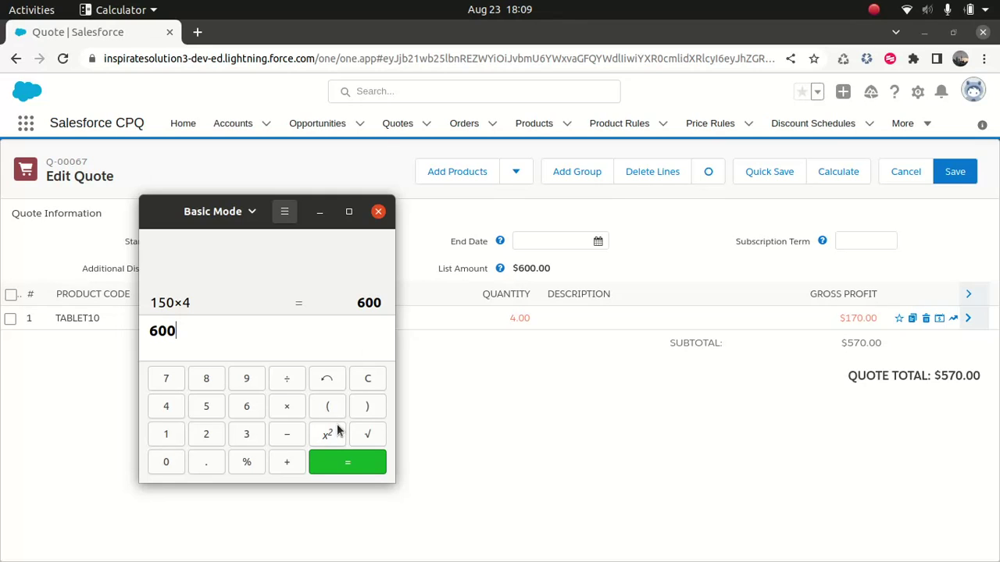
click(366, 379)
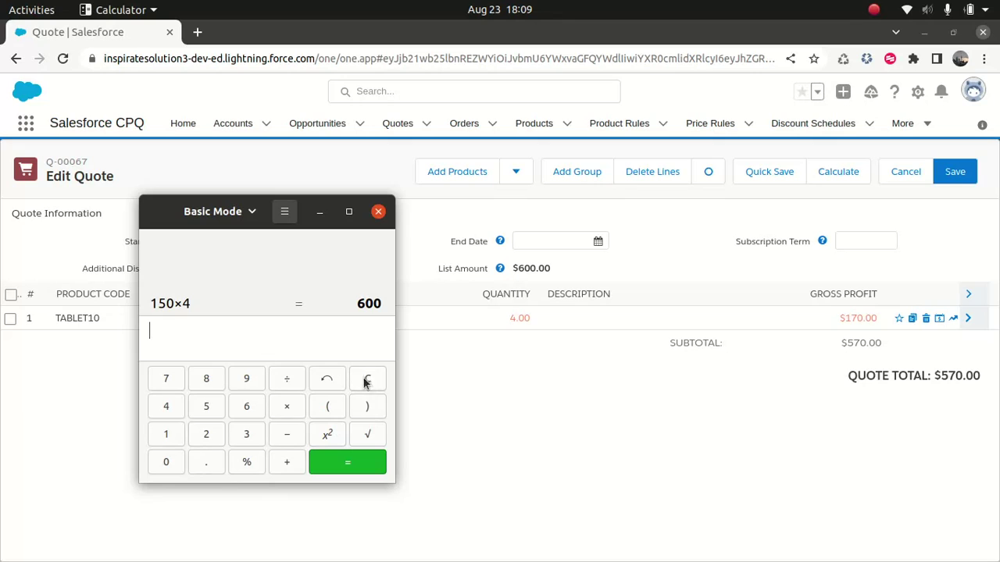
click(207, 436)
click(286, 407)
click(165, 435)
click(168, 463)
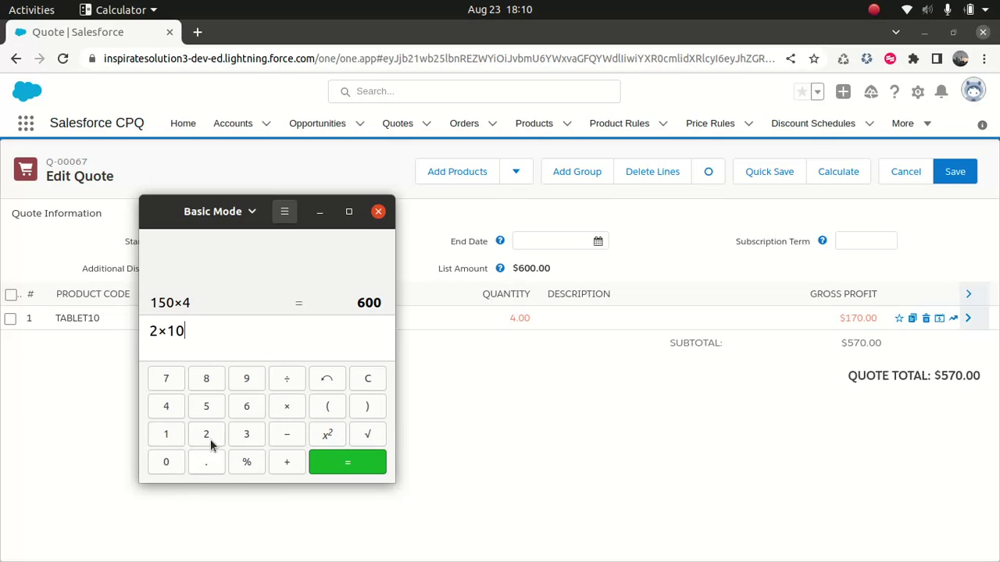
click(364, 381)
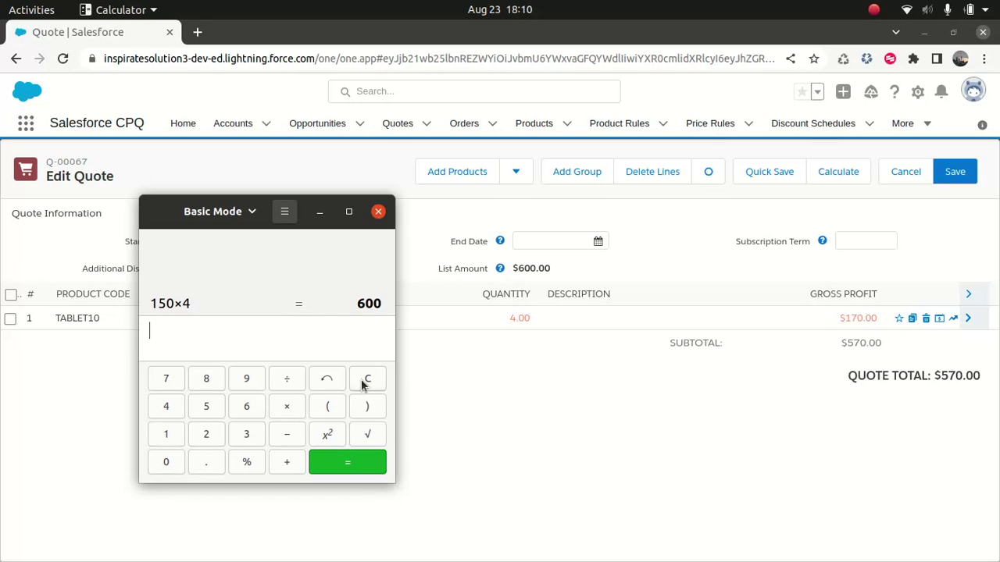
Compute 2×150 in the calculator and close it to return to the quote
click(205, 434)
click(287, 407)
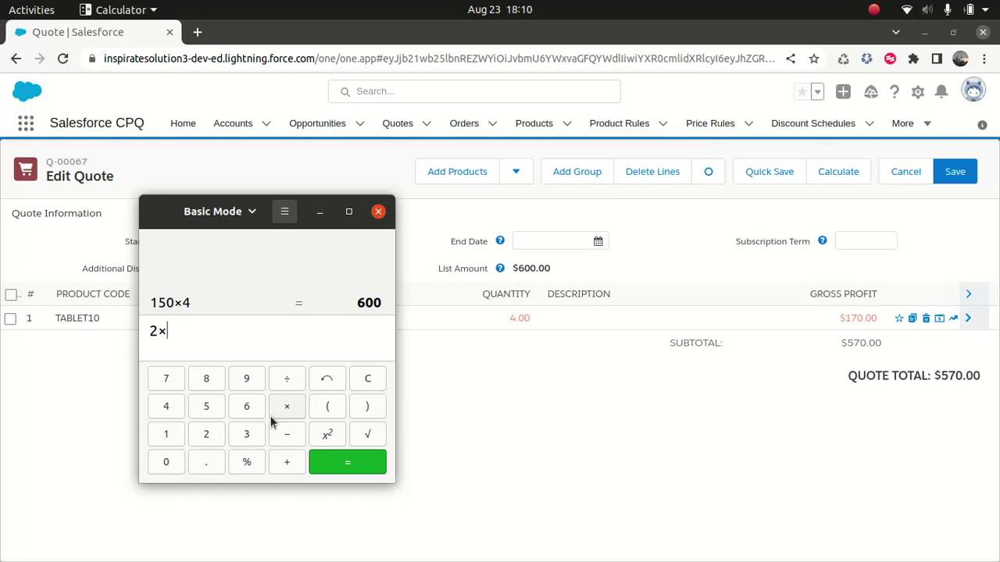
click(172, 436)
click(201, 406)
click(166, 467)
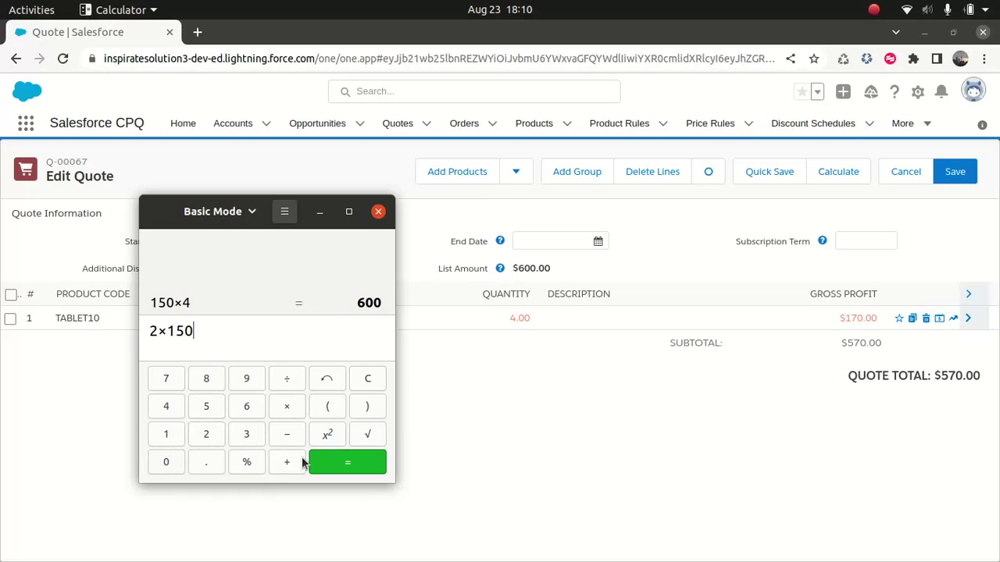
click(336, 461)
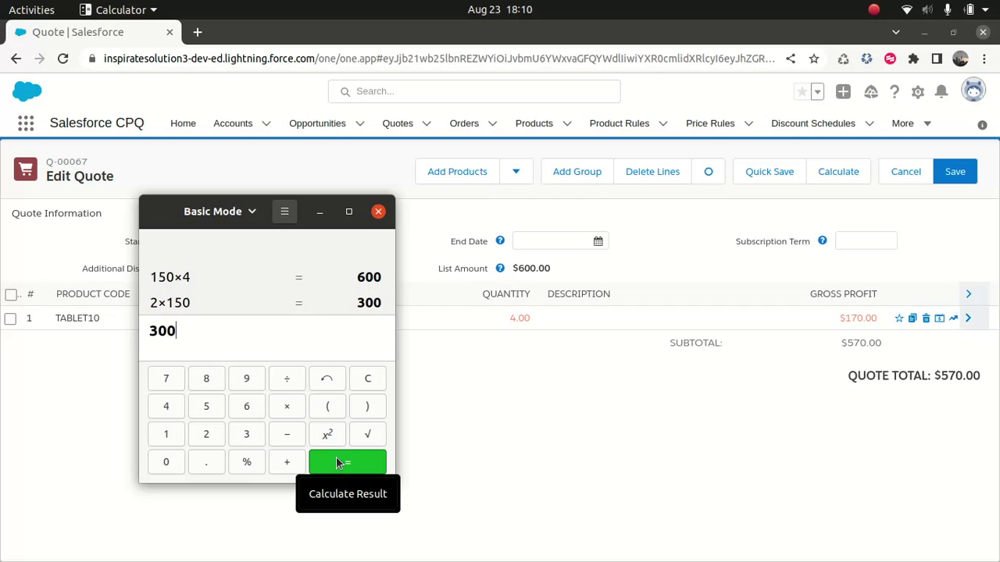
click(378, 211)
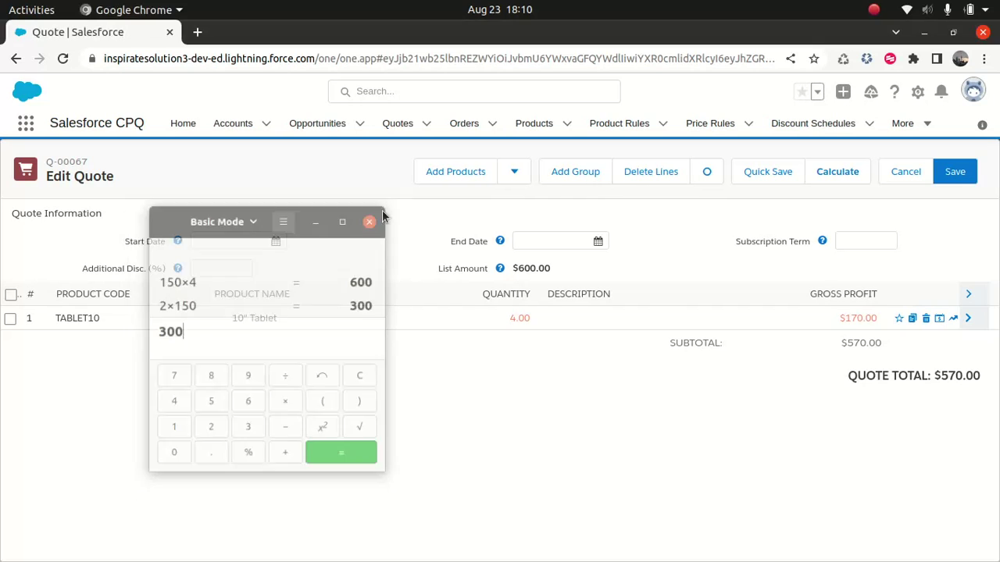
Change the 10" Tablet line's quantity to 6 and recalculate the quote
click(502, 317)
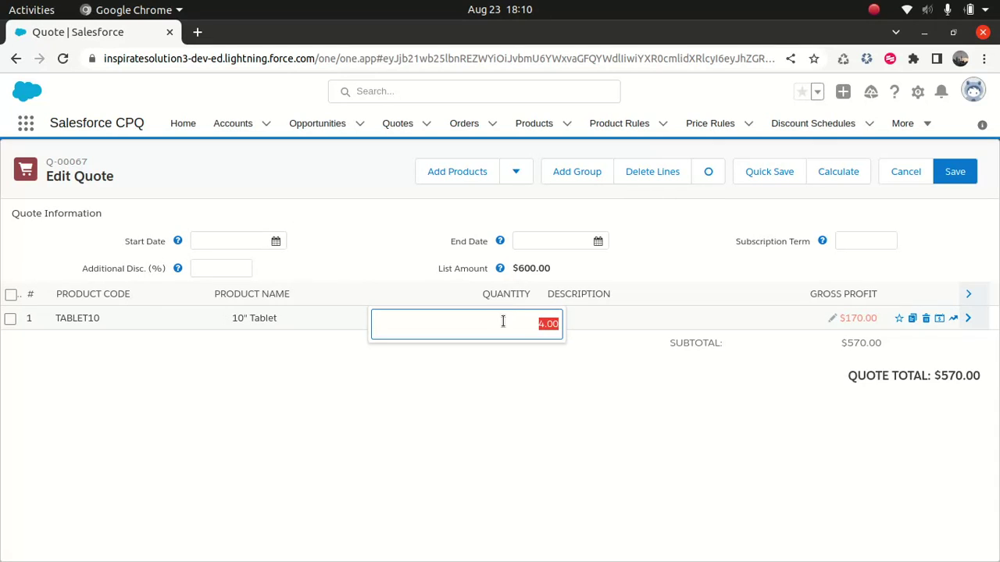
text(6)
click(838, 171)
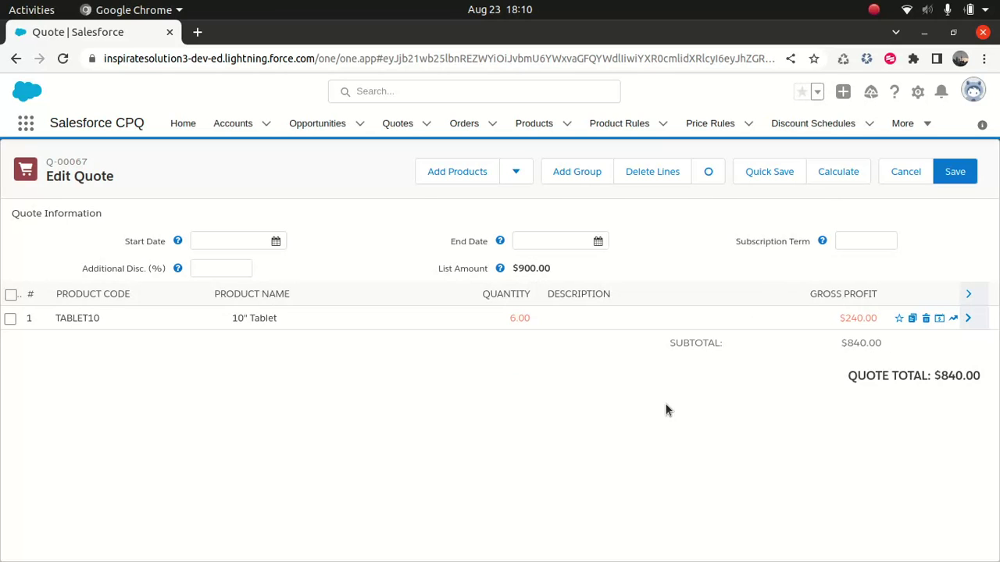
Reopen the Calculator app and compute 6×150
mouse_move(449, 558)
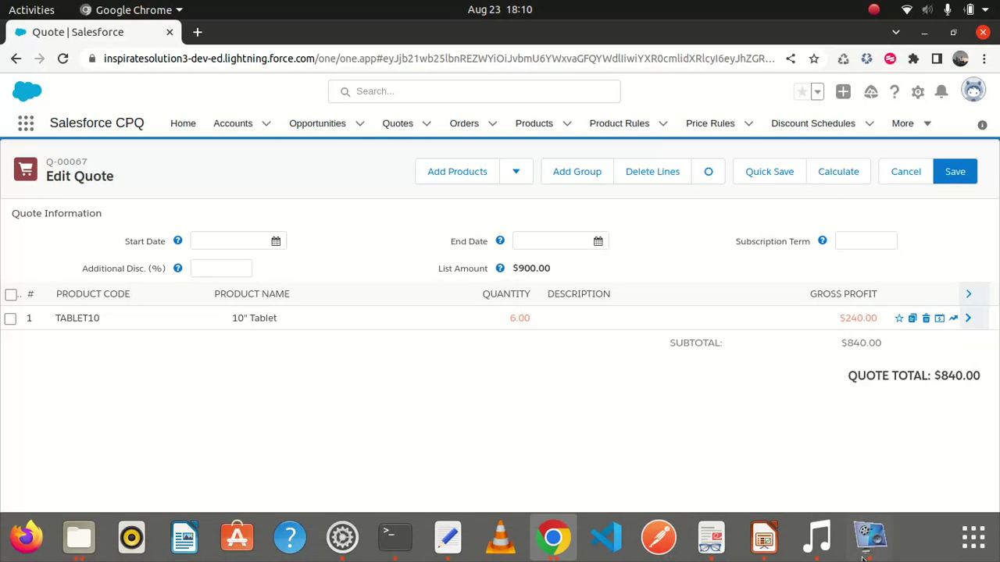
click(988, 534)
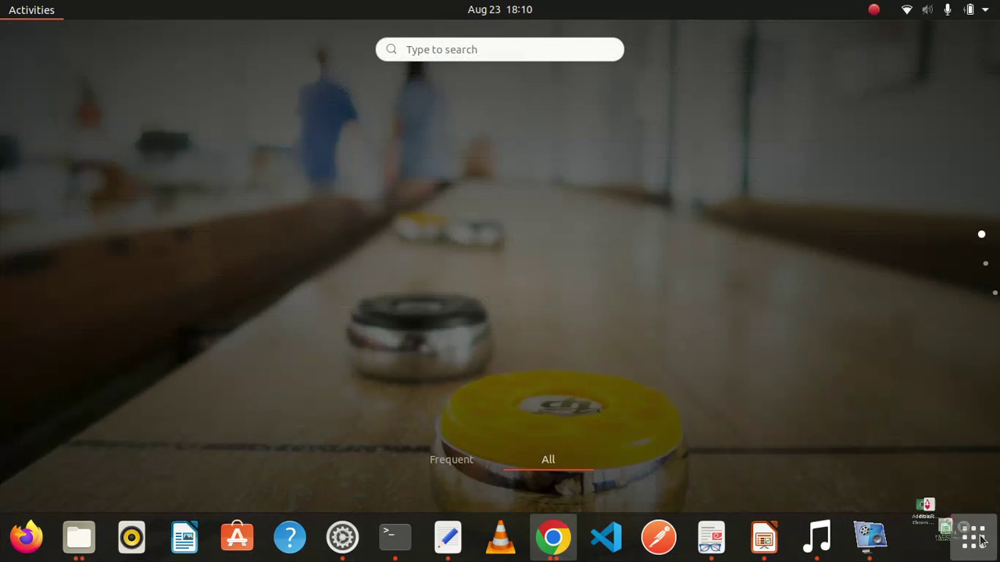
click(461, 49)
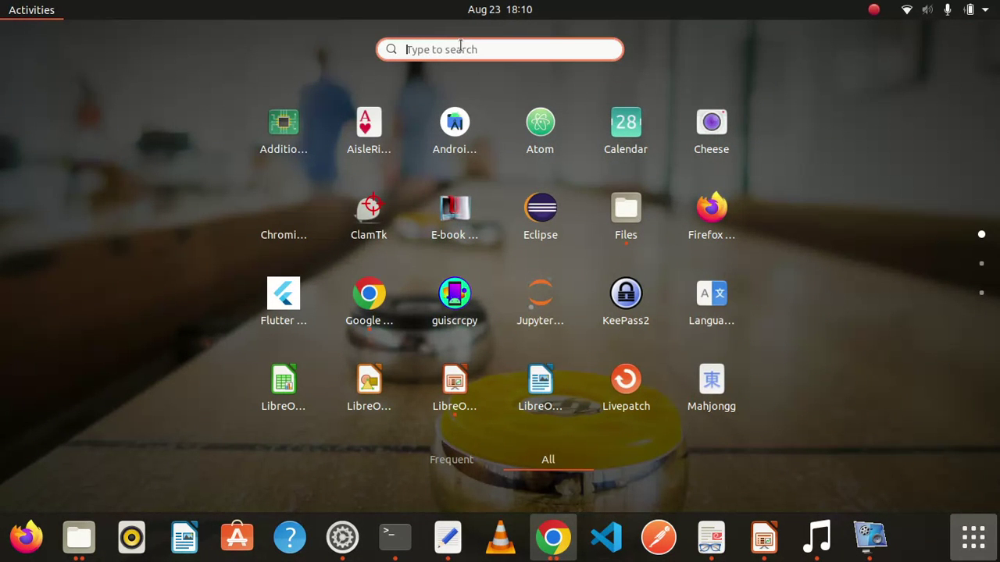
text(cal)
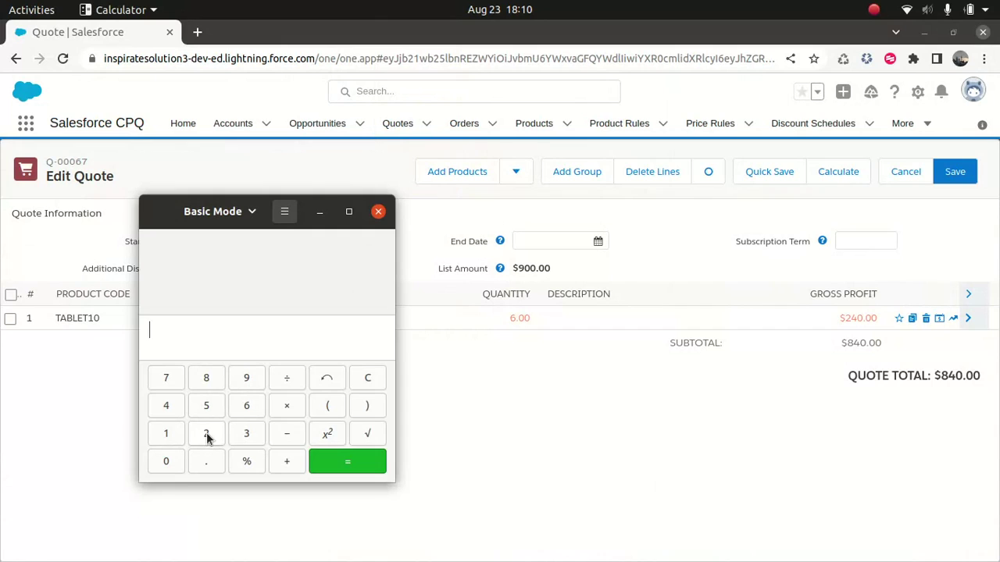
click(249, 410)
click(287, 406)
click(167, 436)
click(208, 407)
click(179, 466)
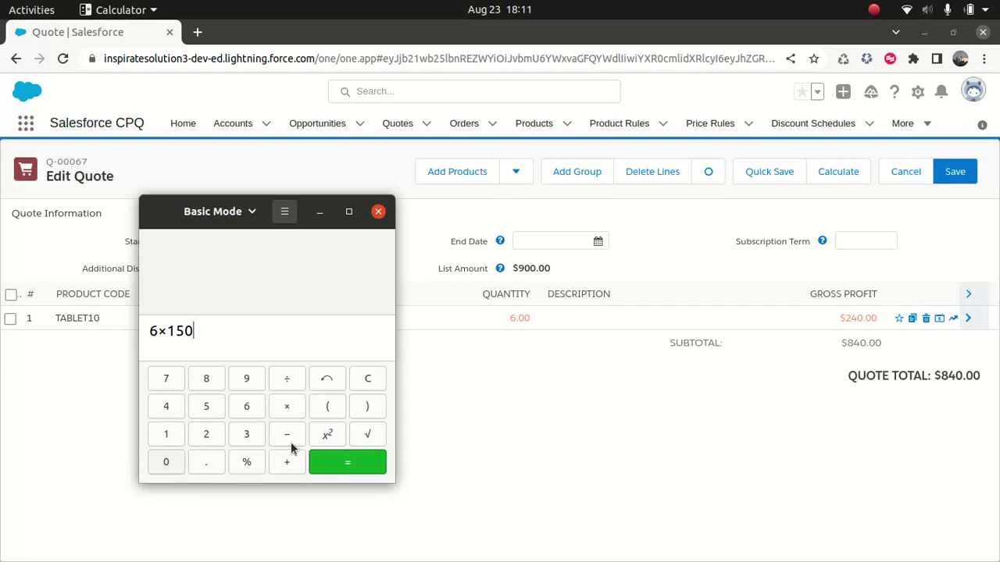
click(321, 464)
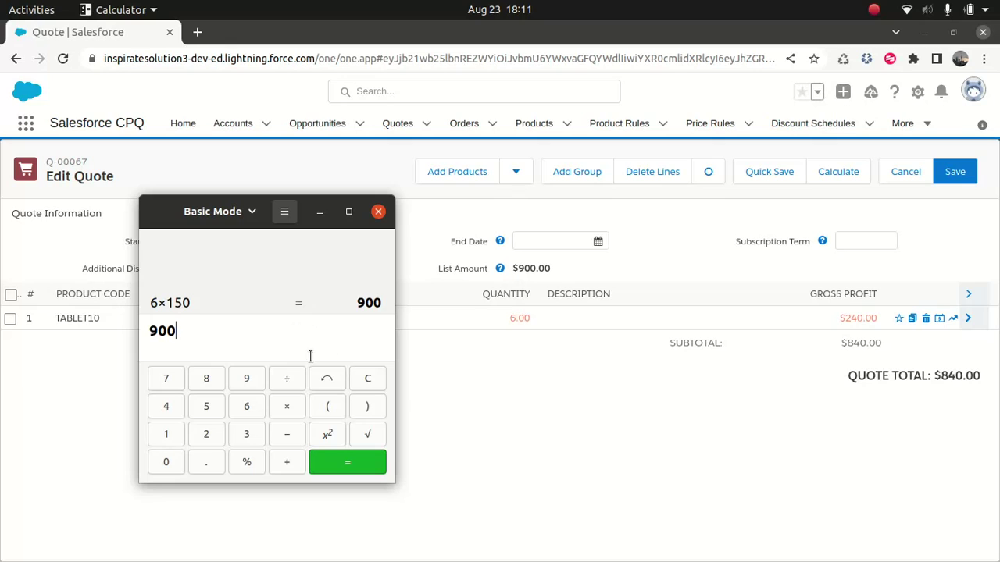
Clear the calculator entry, compute 4×150, and return to the quote in Chrome
click(372, 382)
click(172, 406)
click(286, 407)
click(171, 432)
click(208, 406)
click(166, 462)
click(344, 461)
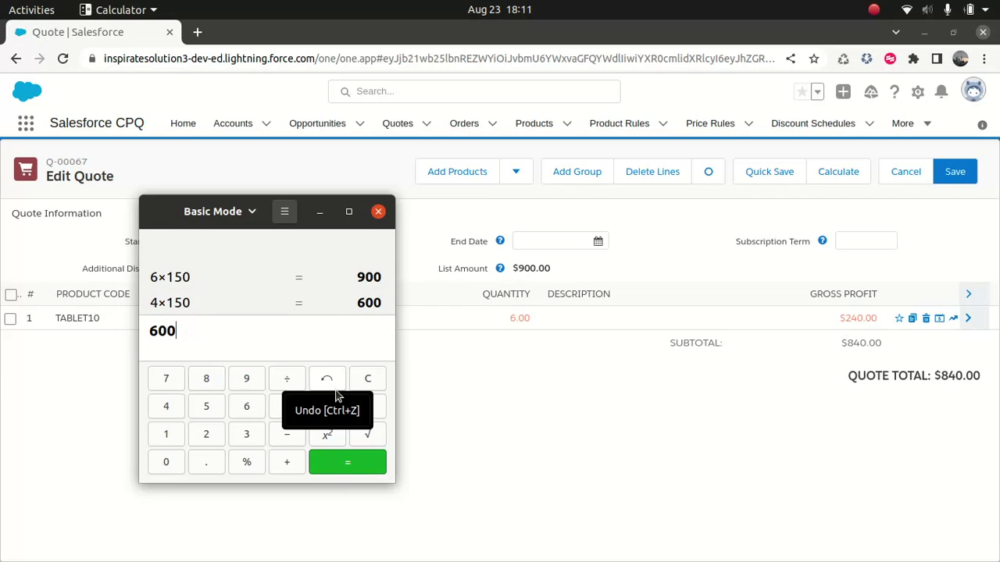
click(548, 447)
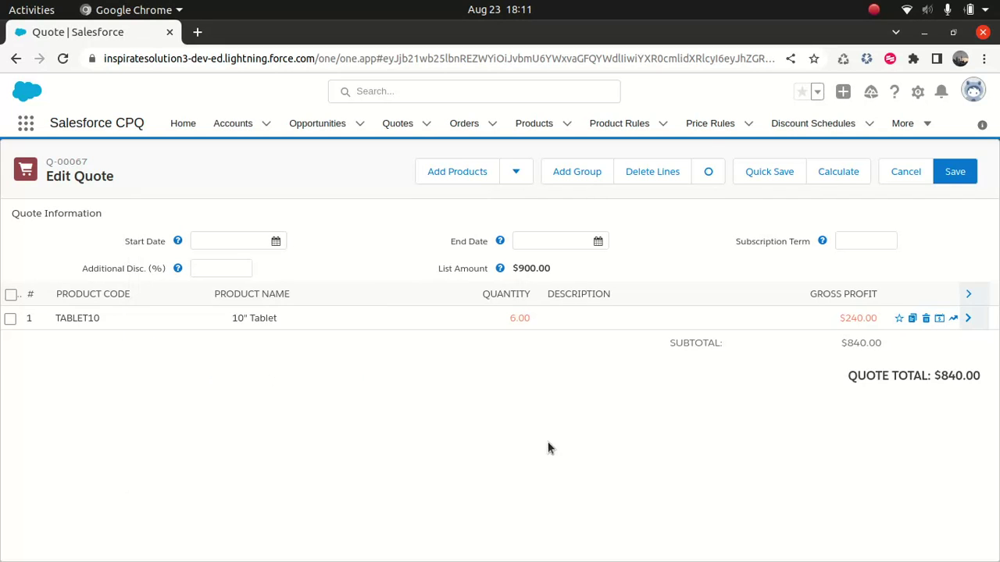